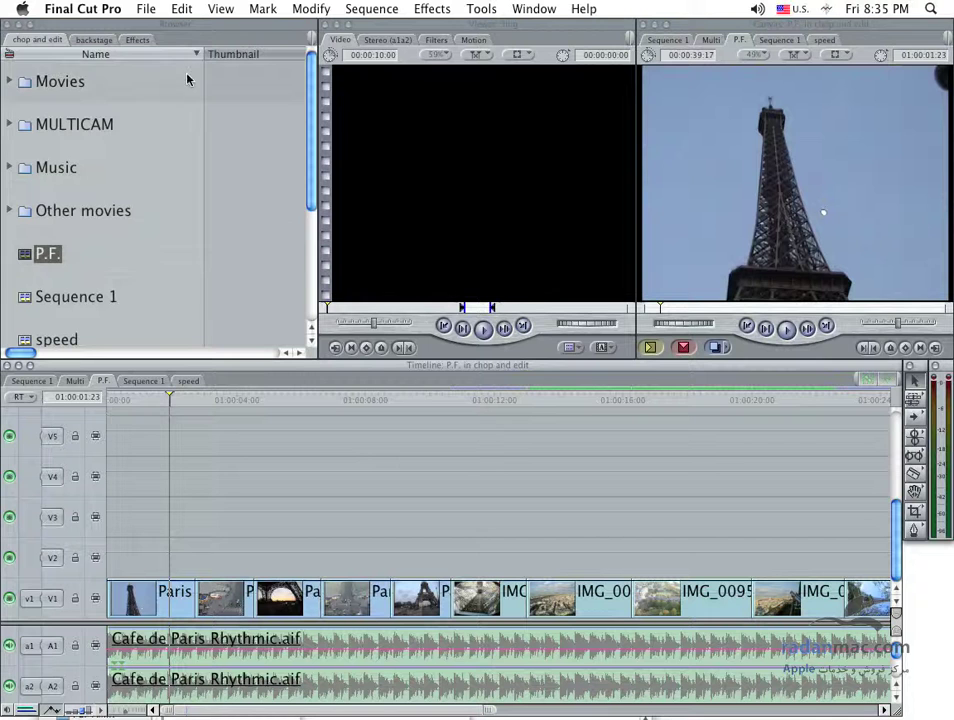
Start a QuickTime Movie export of the P.F. sequence from File > Export
click(153, 13)
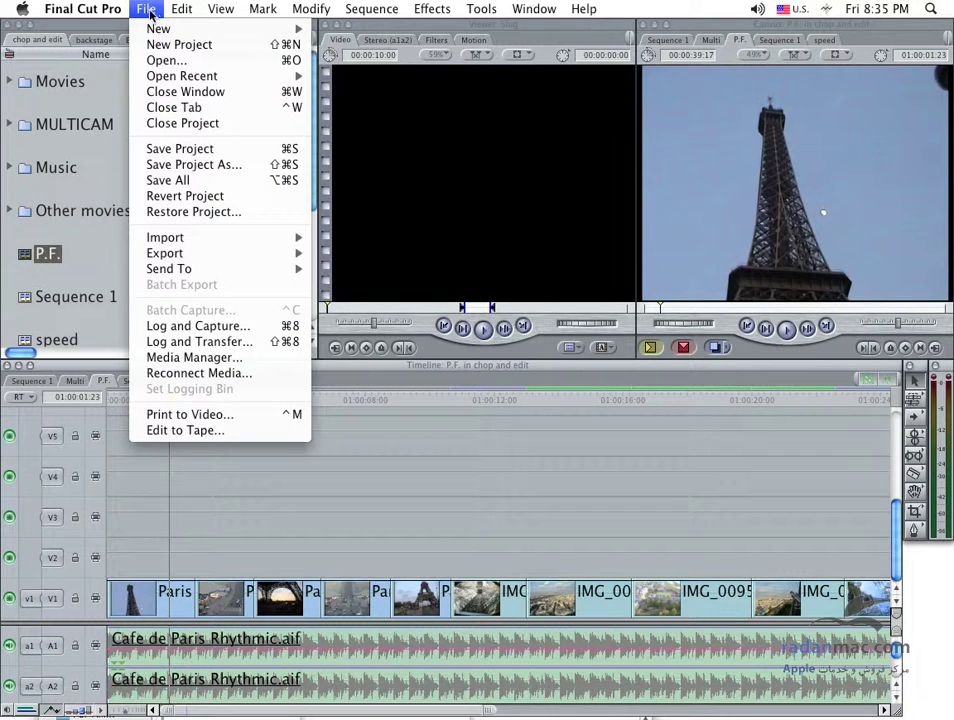
mouse_move(228, 256)
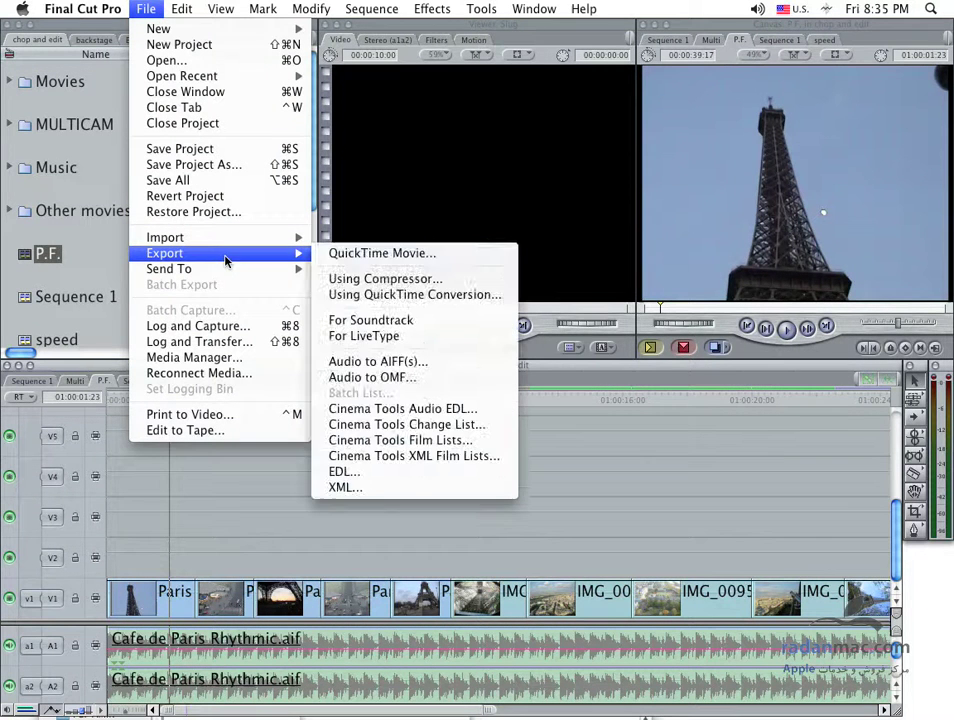
click(400, 255)
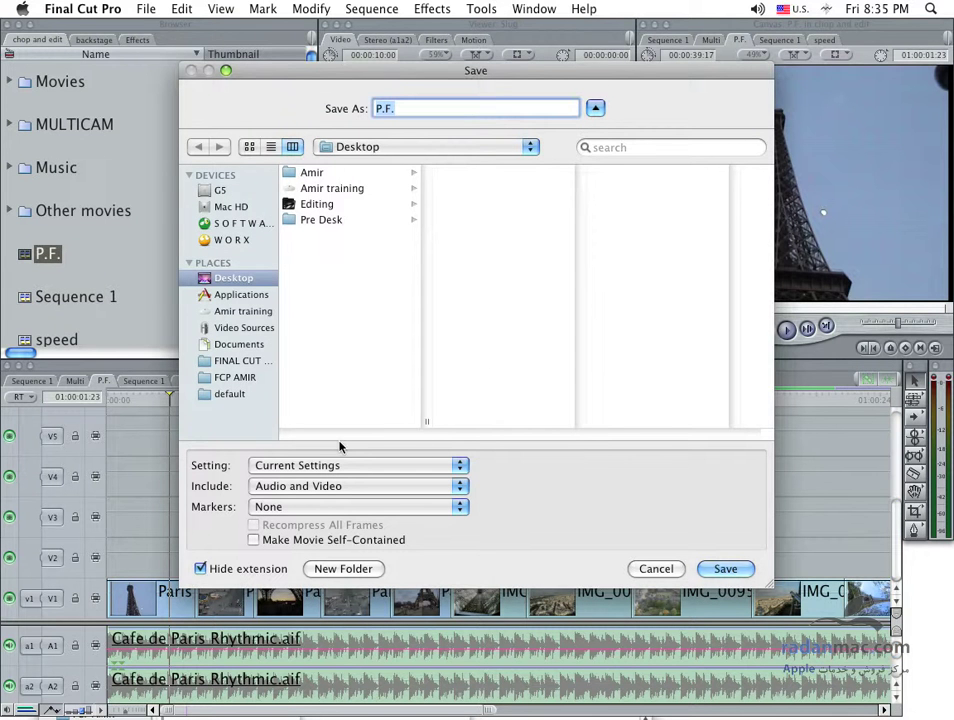
Turn on Make Movie Self-Contained, name the file 'Self', and save it to the Desktop
click(311, 546)
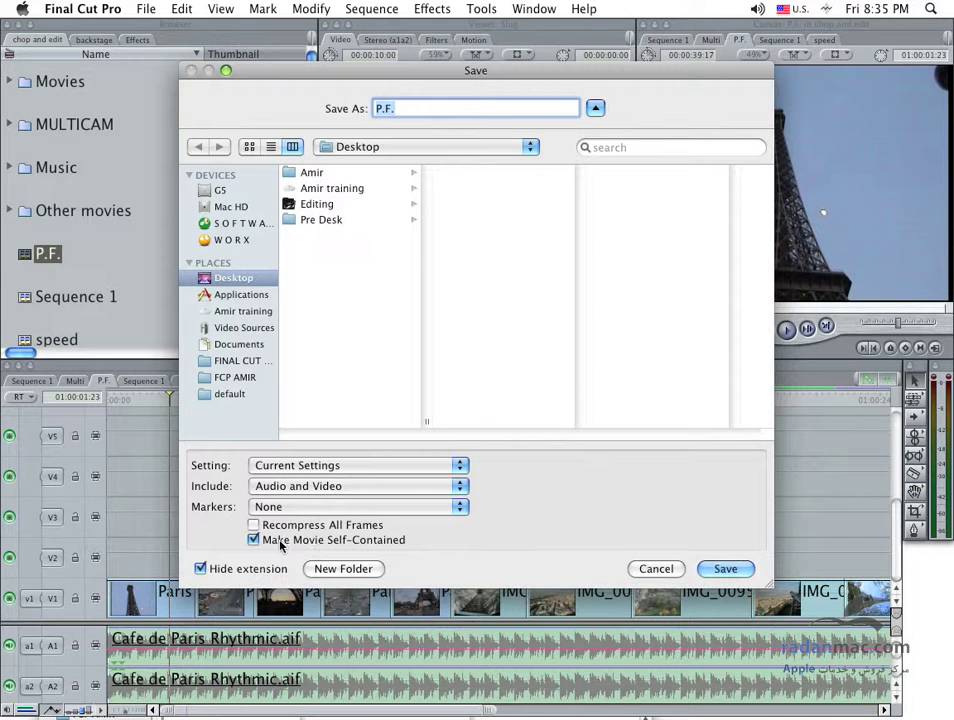
click(278, 545)
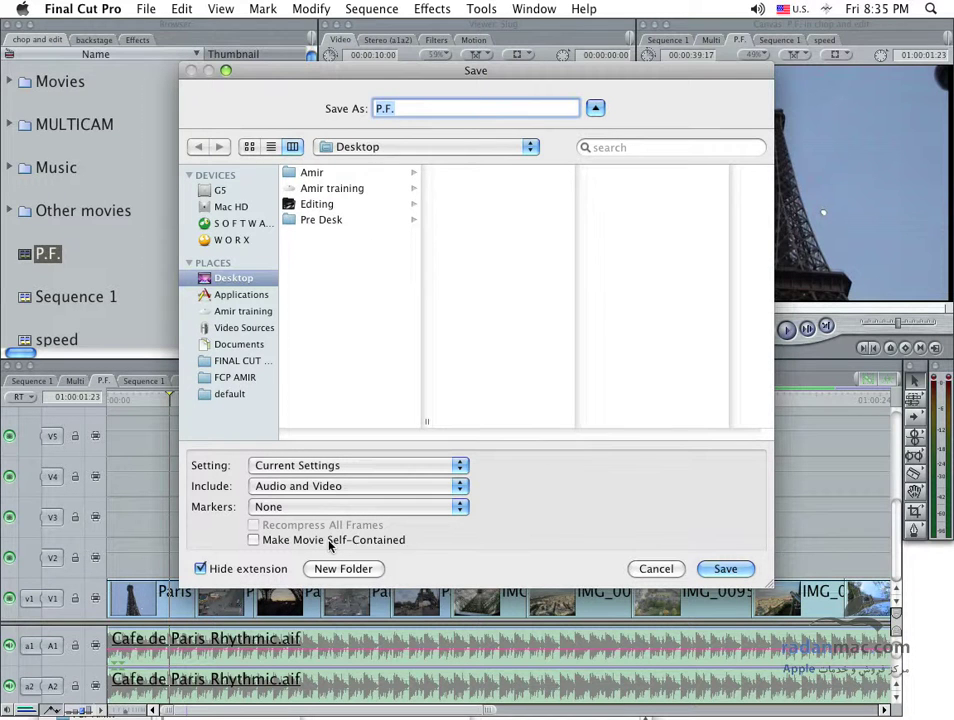
click(254, 540)
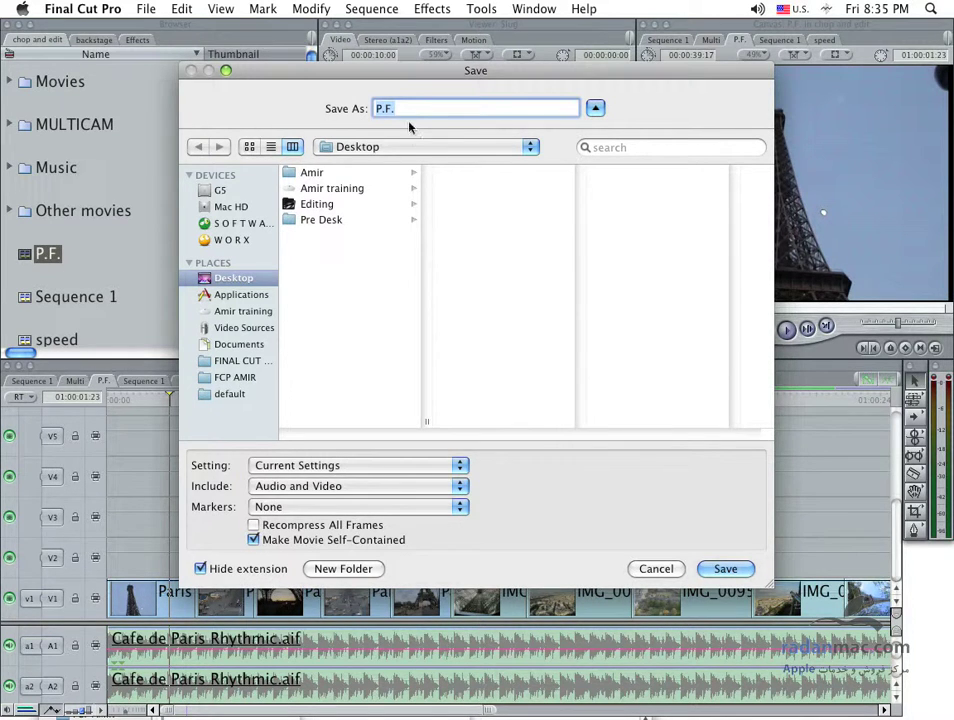
text(D)
key(BackSpace)
text(Self)
key(Return)
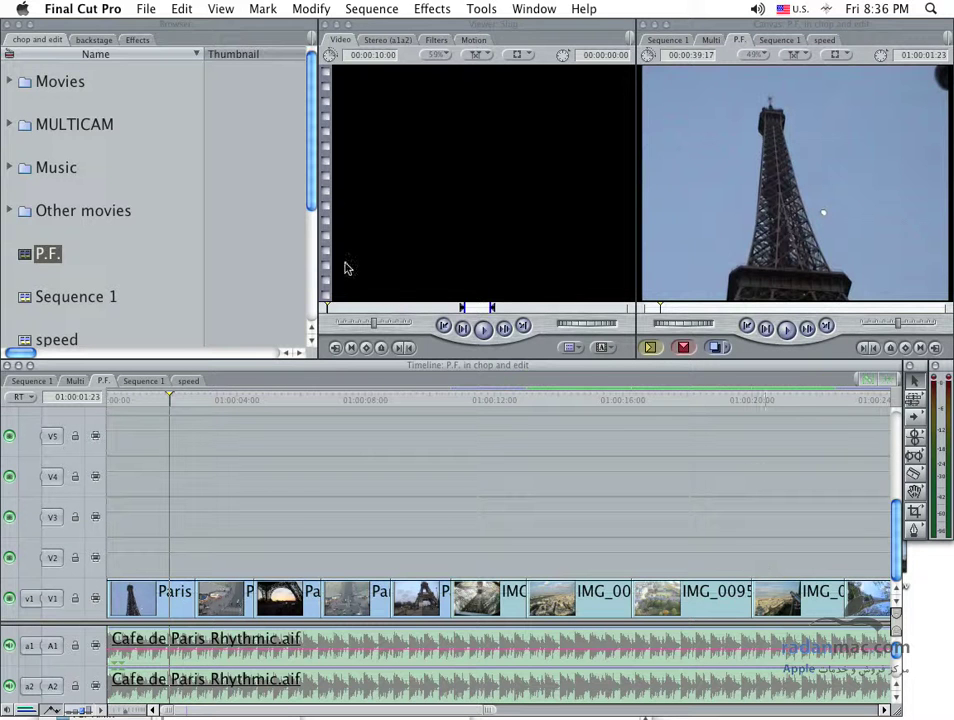
Export the sequence again as a non-self-contained reference QuickTime movie named 'related'
click(161, 11)
mouse_move(295, 253)
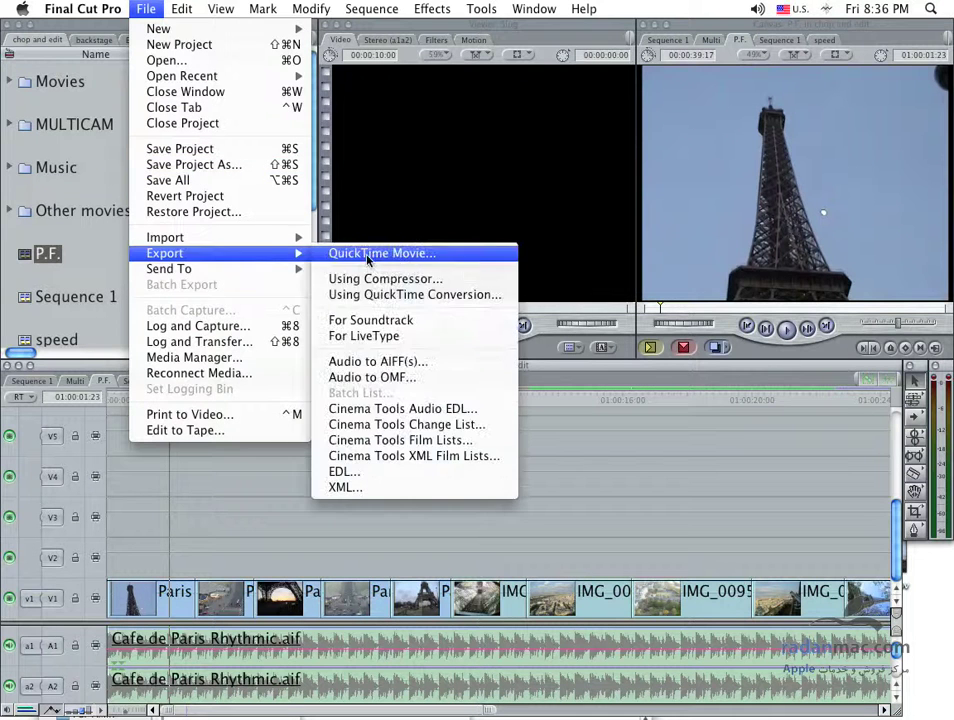
click(367, 256)
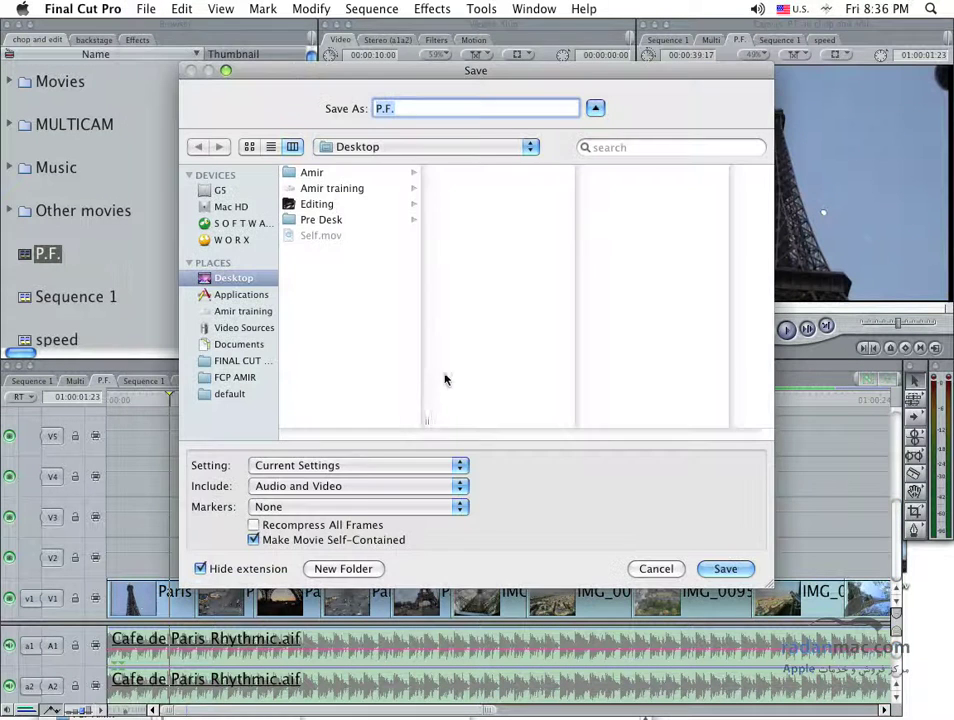
click(276, 540)
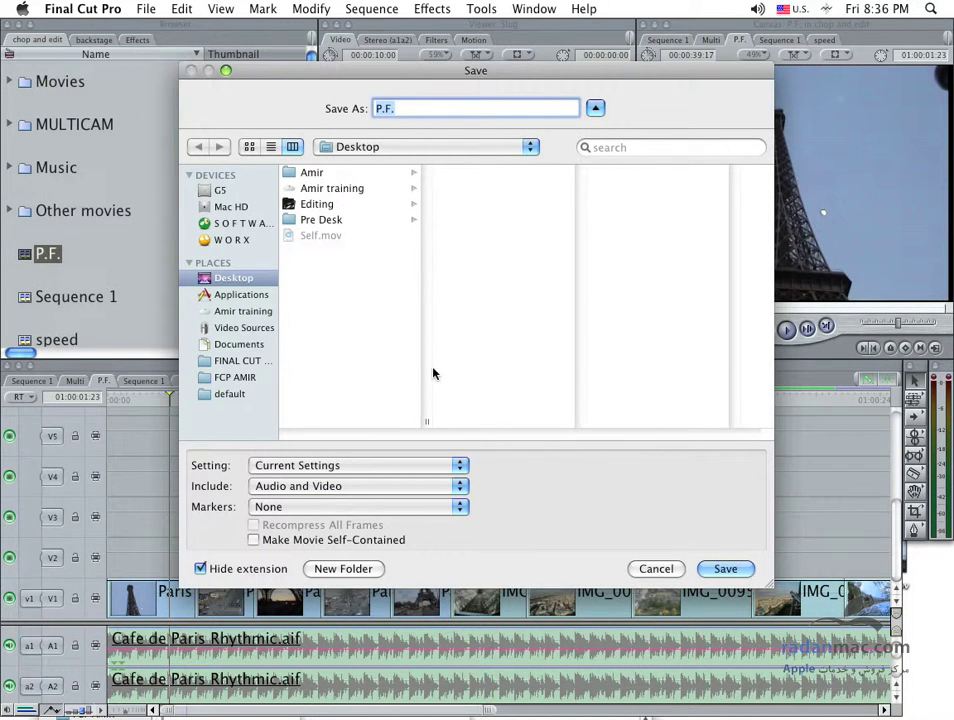
text(relate)
key(Return)
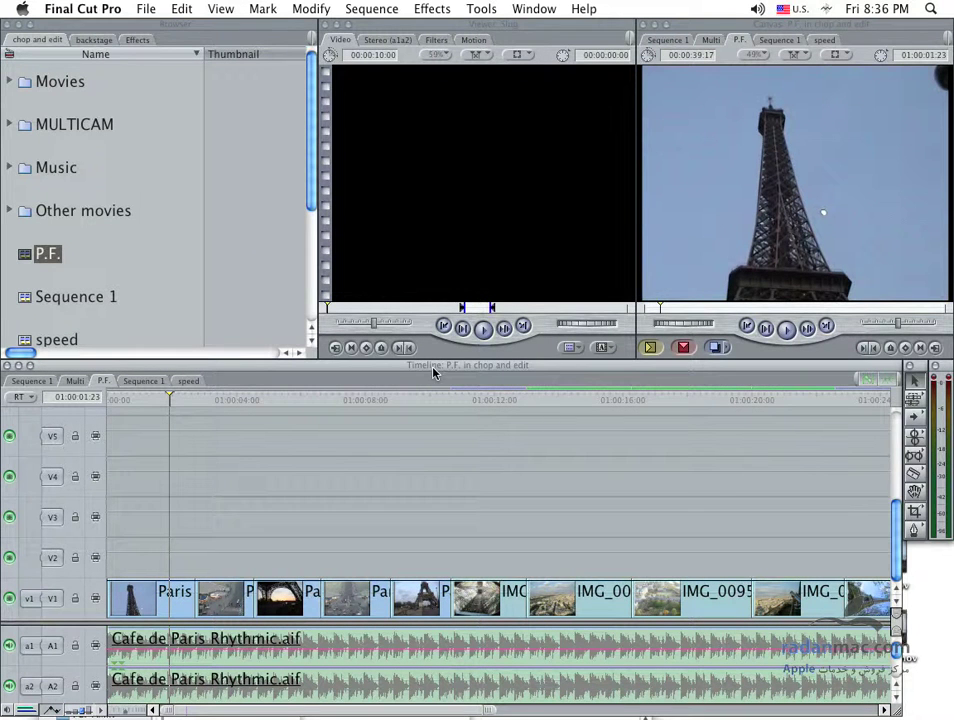
Hide Final Cut Pro, close the DAY 3 Export window, and set Self.mov beside related.mov
key(super+h)
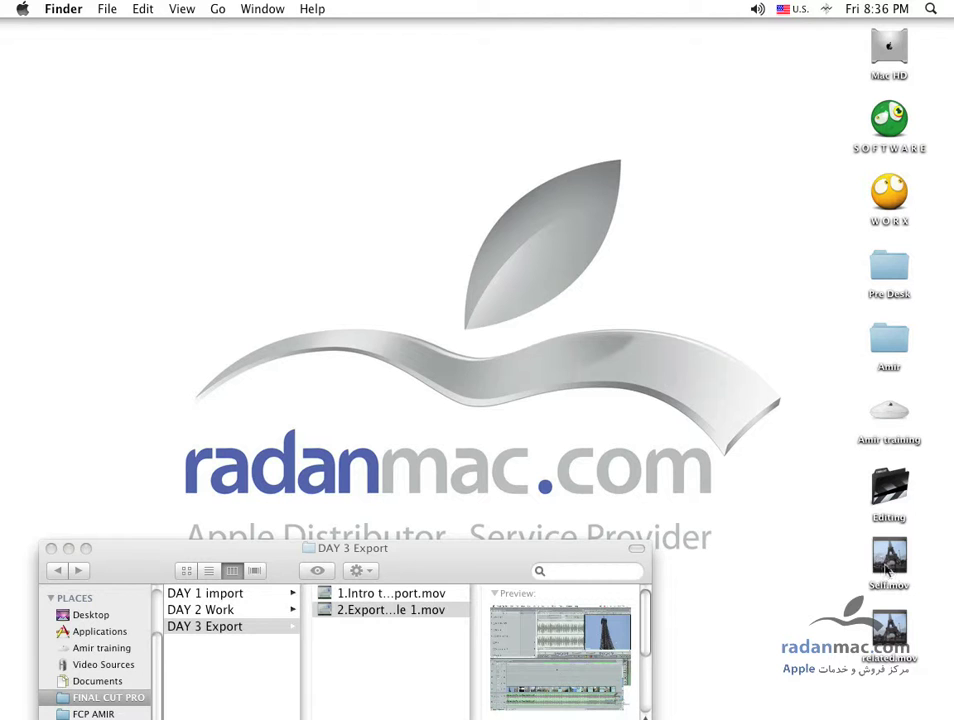
drag(886, 570, 498, 352)
mouse_move(897, 638)
mouse_down()
mouse_move(632, 345)
mouse_move(243, 265)
mouse_up()
click(51, 548)
click(501, 340)
mouse_move(501, 340)
mouse_down()
mouse_move(358, 236)
mouse_move(348, 284)
mouse_up()
double_click(362, 276)
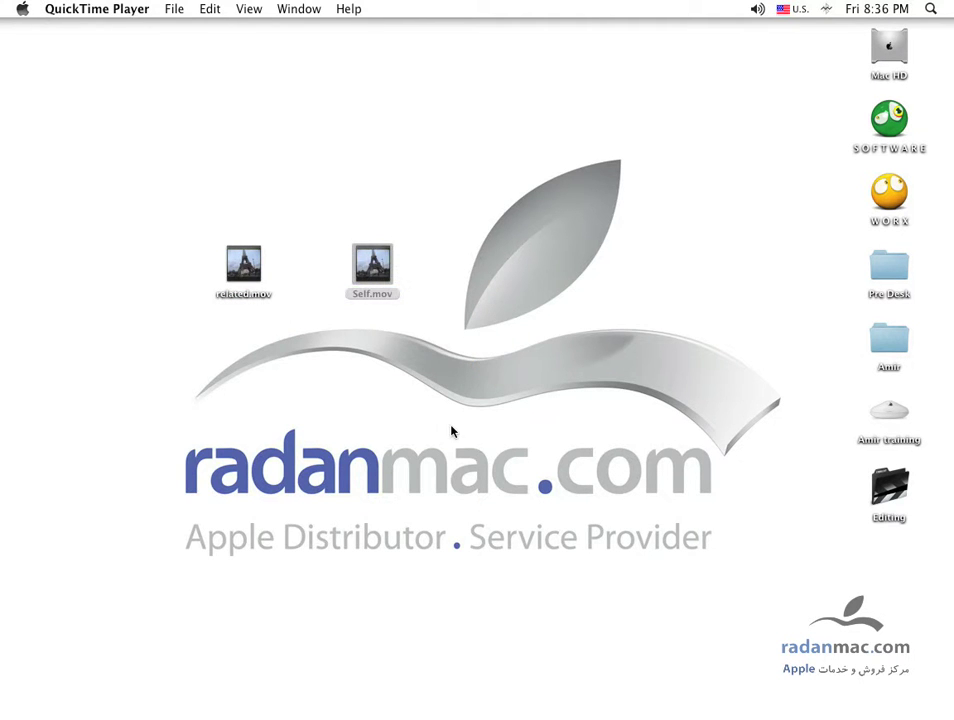
click(452, 434)
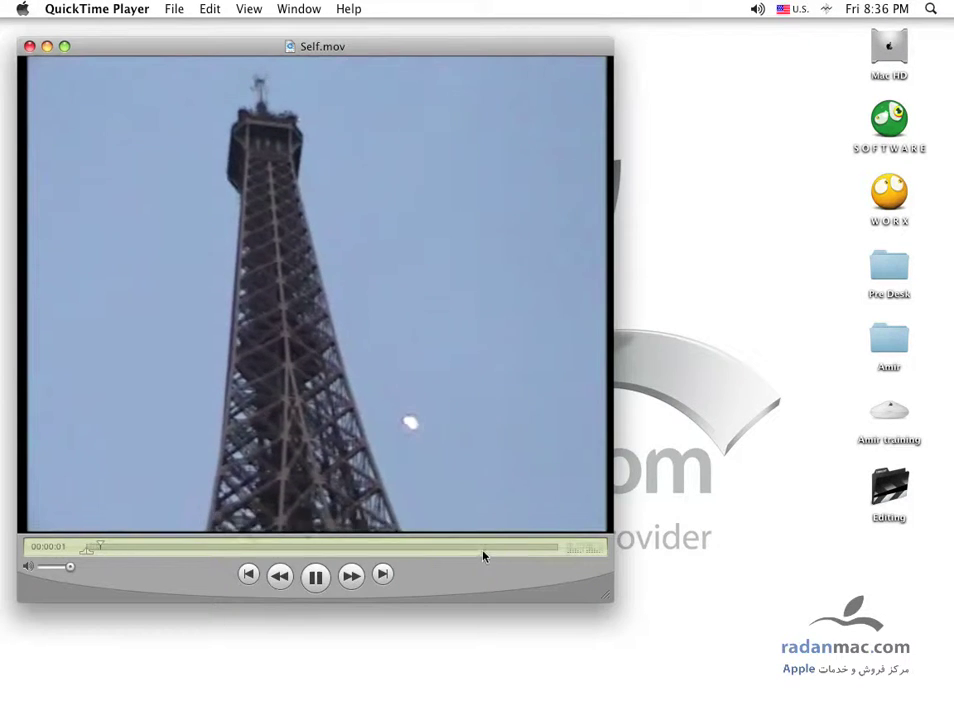
mouse_move(496, 549)
mouse_down()
mouse_move(540, 549)
mouse_move(620, 638)
mouse_up()
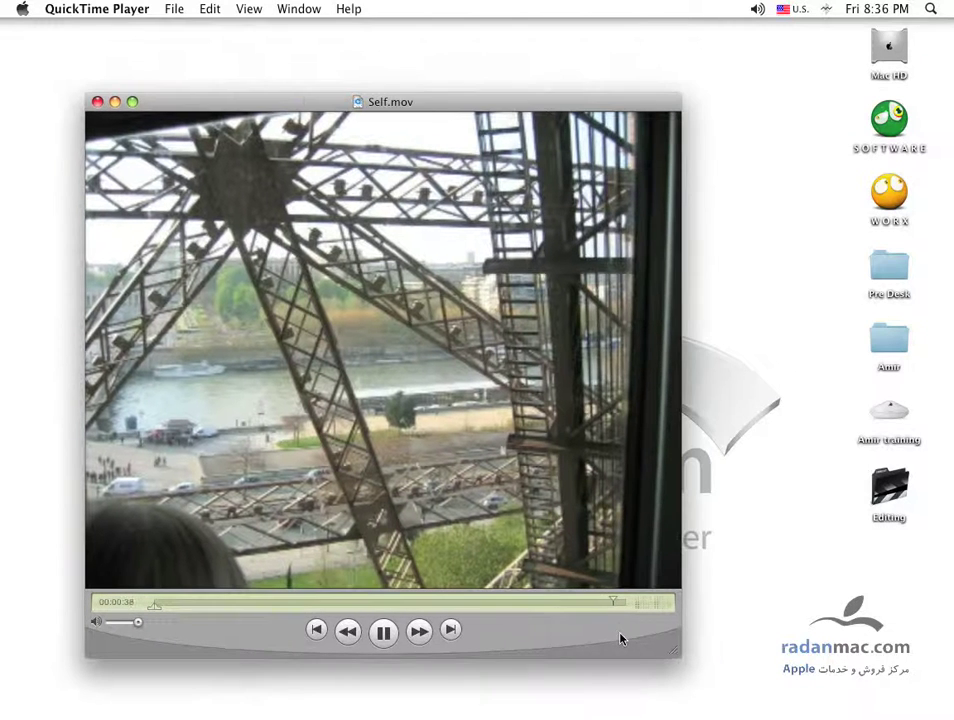
drag(243, 101, 488, 103)
double_click(251, 252)
drag(467, 610, 449, 658)
key(space)
drag(147, 617, 527, 617)
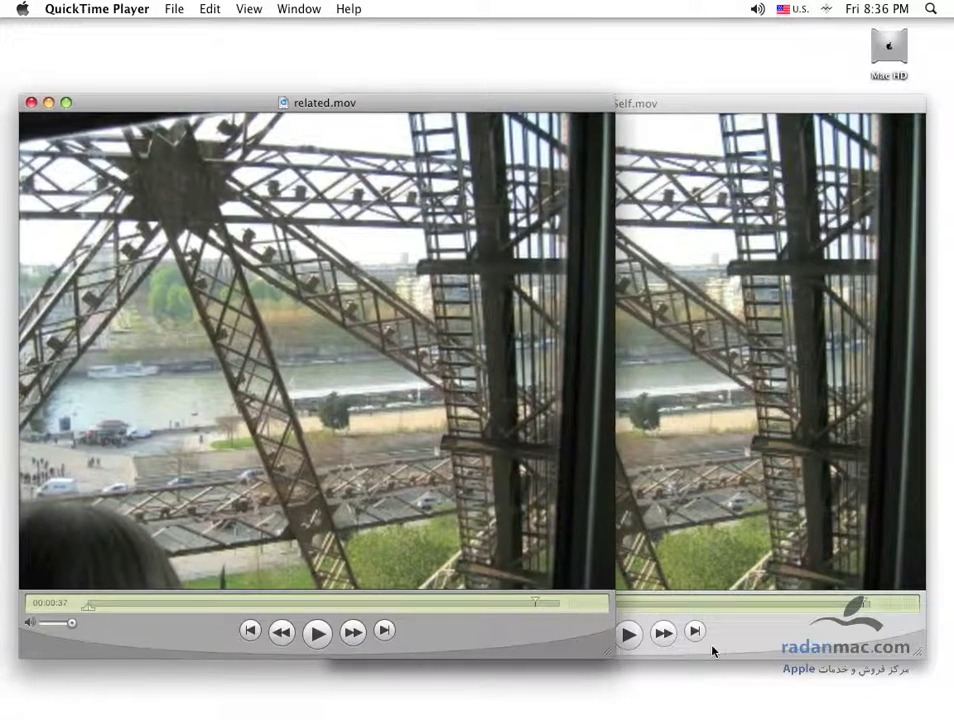
click(773, 655)
drag(773, 655, 782, 660)
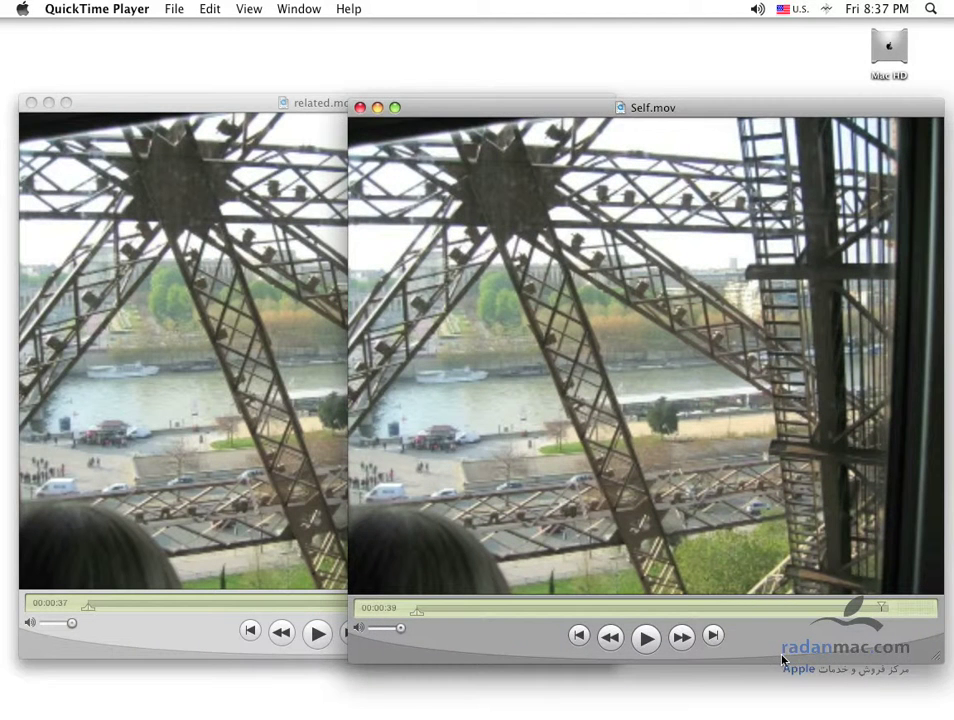
click(198, 643)
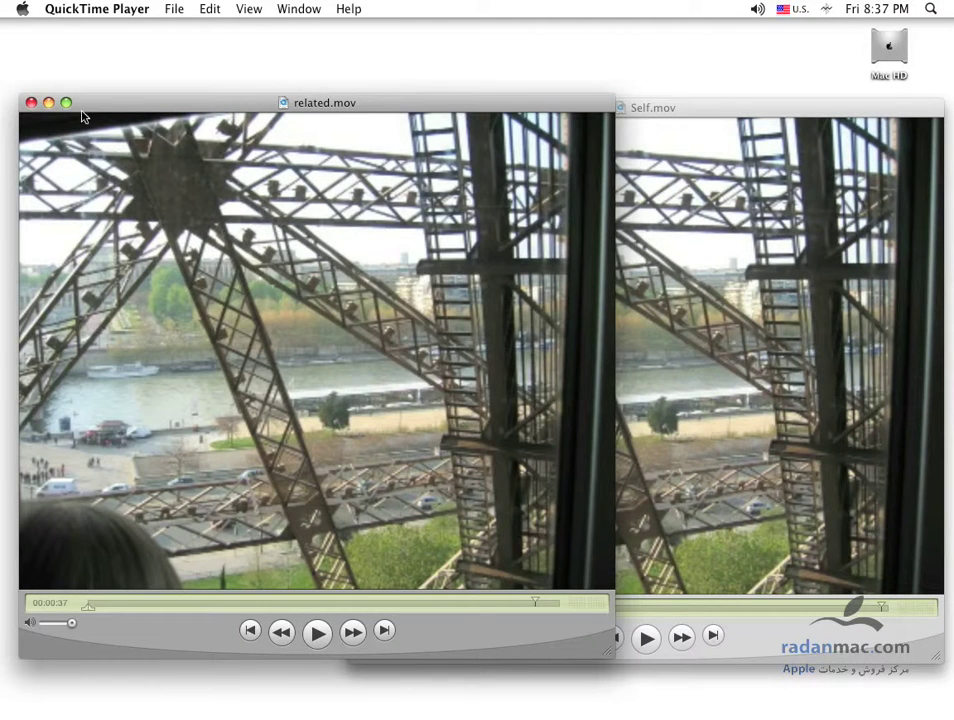
key(alt+super+w)
Show Get Info for related.mov (69.1 MB) and Self.mov (143.5 MB)
click(243, 276)
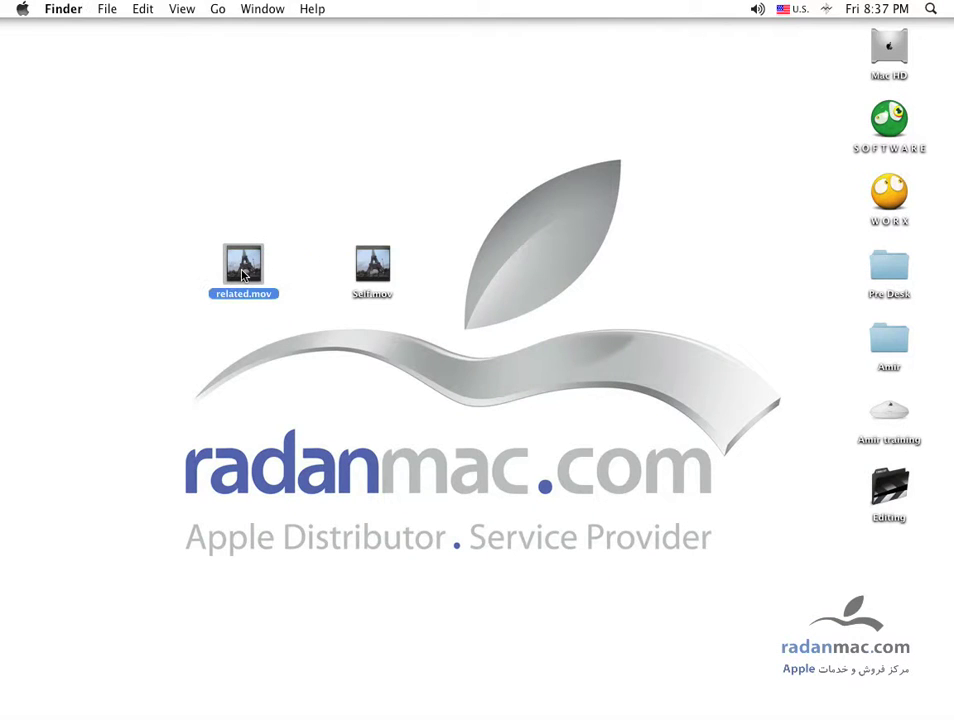
key(super+i)
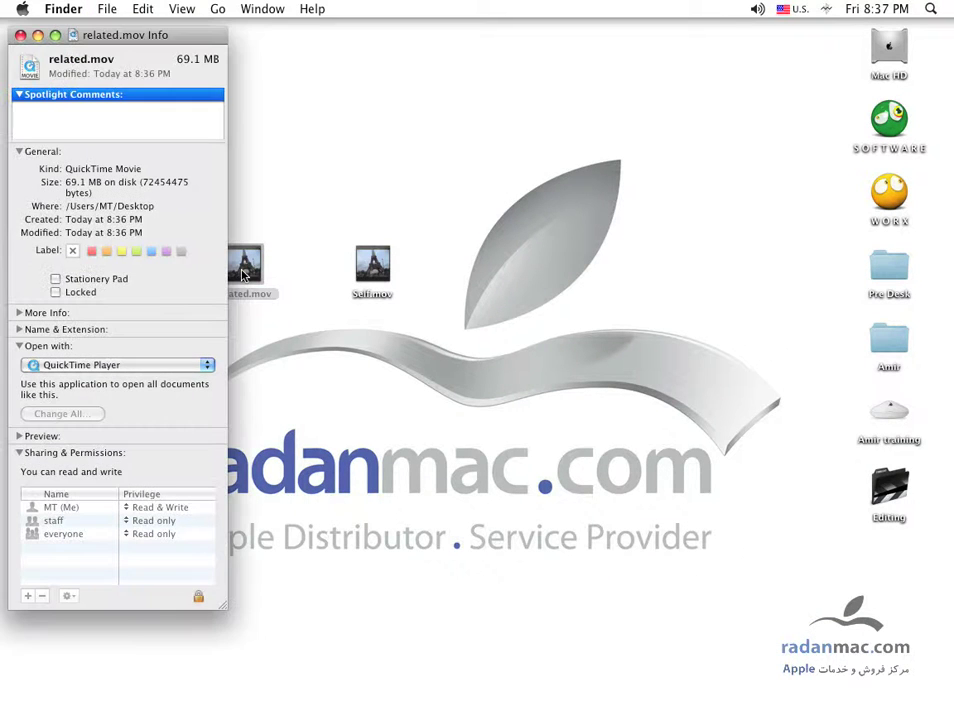
drag(419, 207, 368, 315)
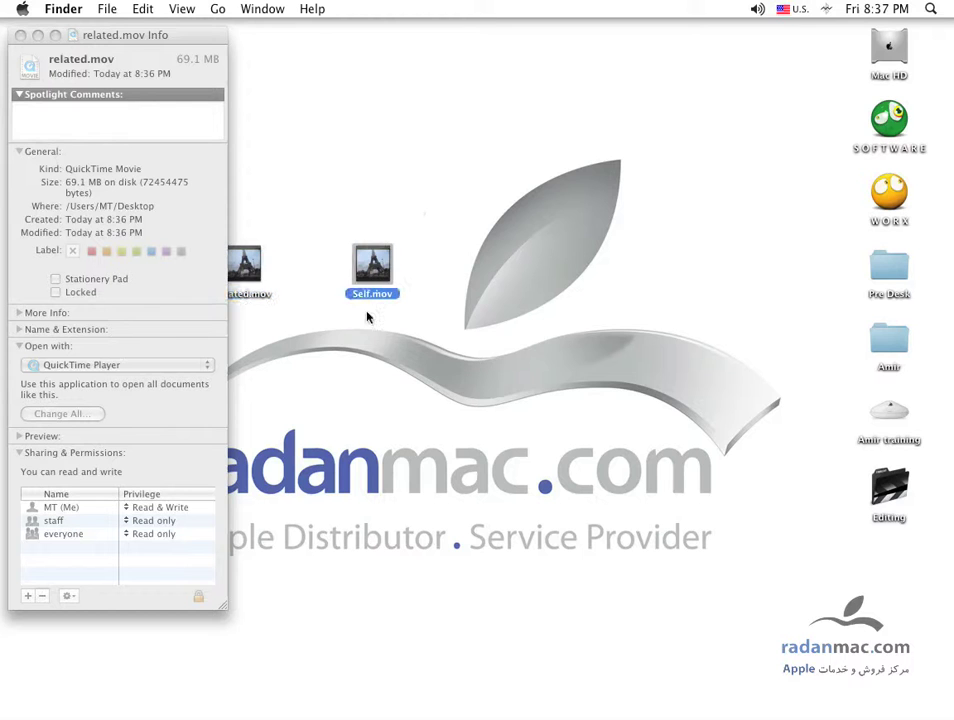
key(super+i)
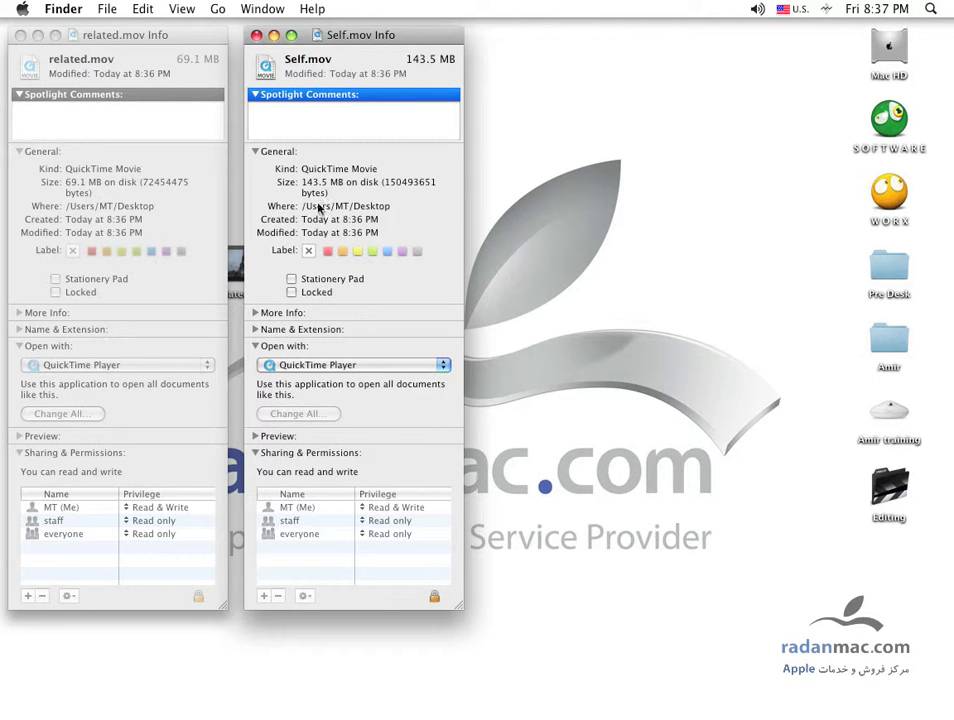
drag(317, 37, 575, 39)
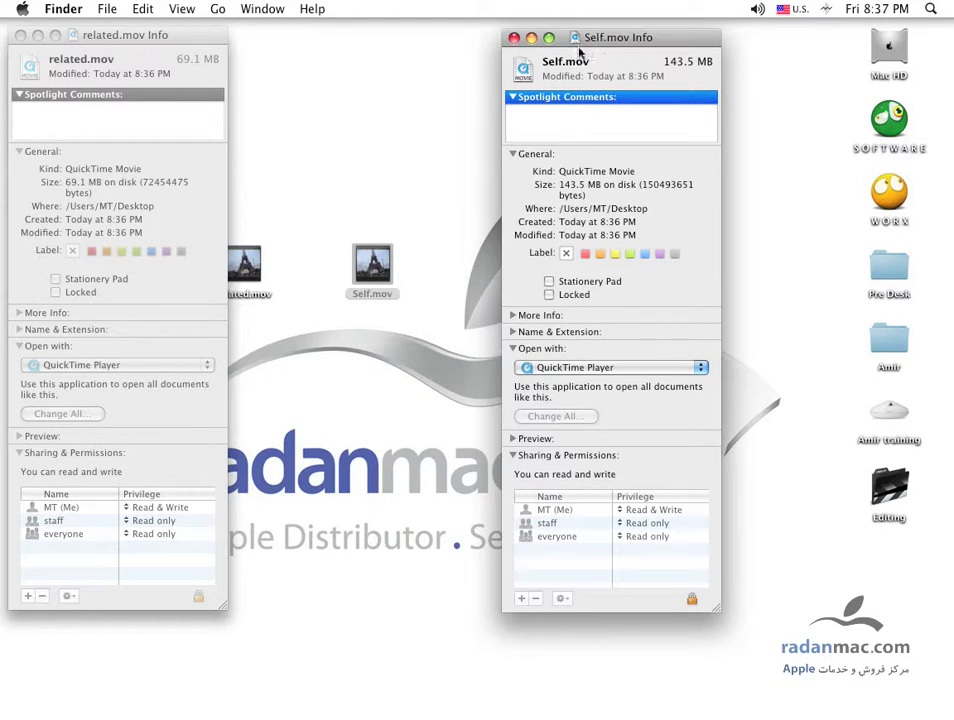
Arrange the two Info windows side by side and move related.mov above Self.mov
drag(245, 265, 372, 200)
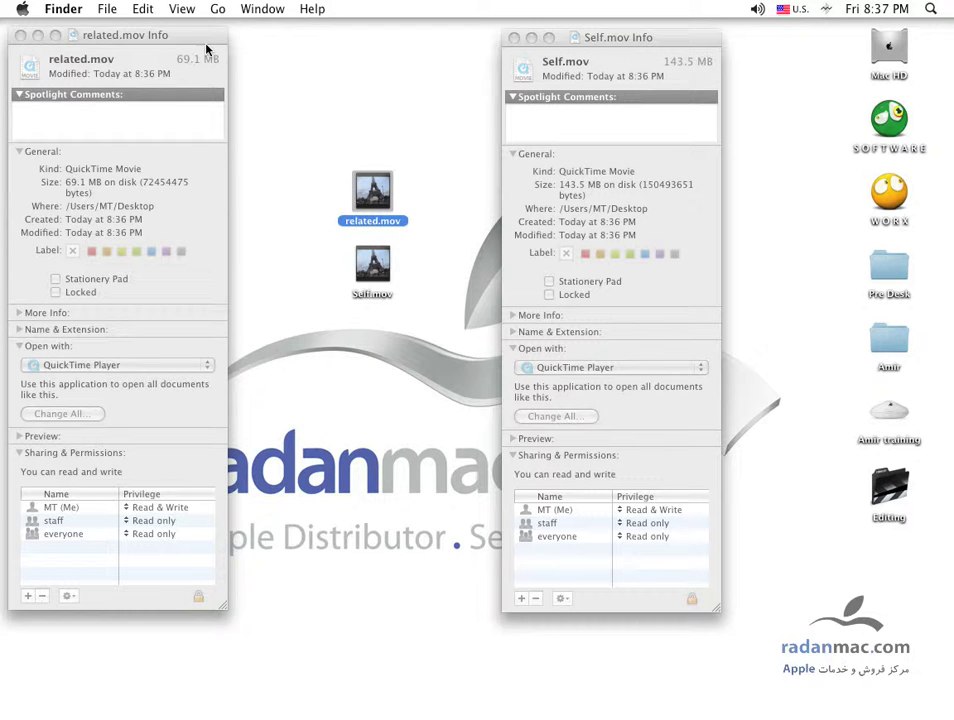
drag(200, 40, 253, 72)
drag(330, 152, 398, 307)
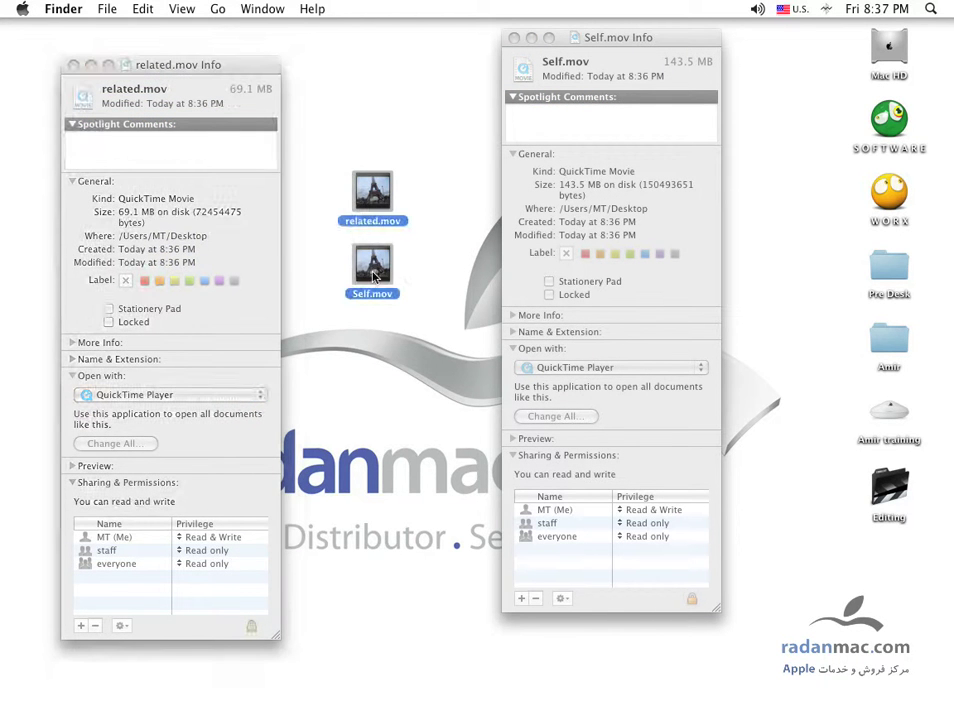
click(436, 319)
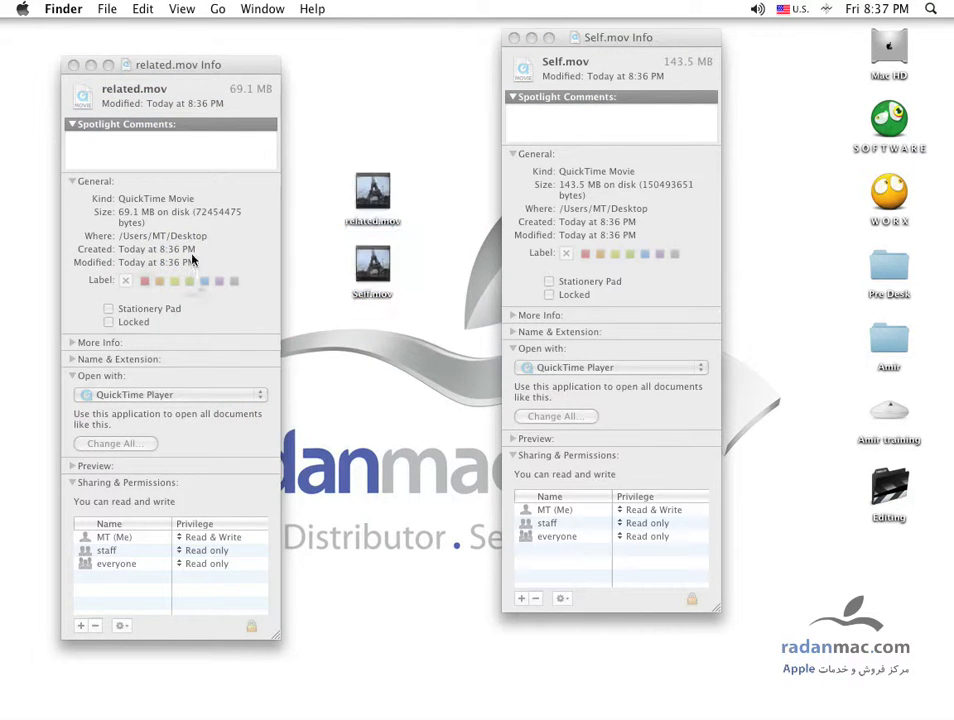
click(253, 258)
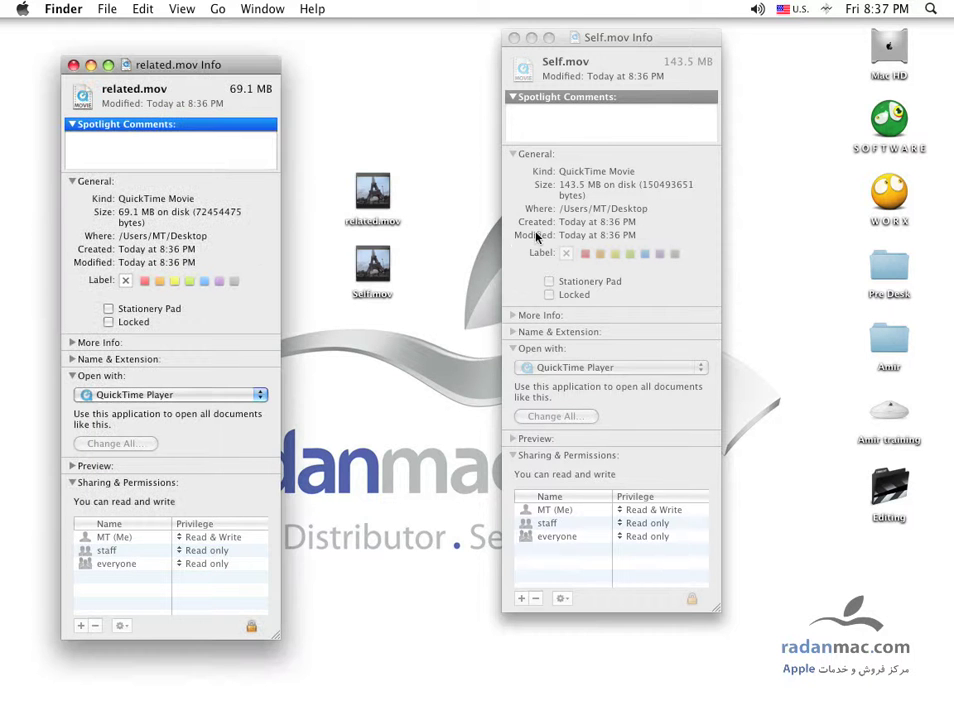
click(578, 37)
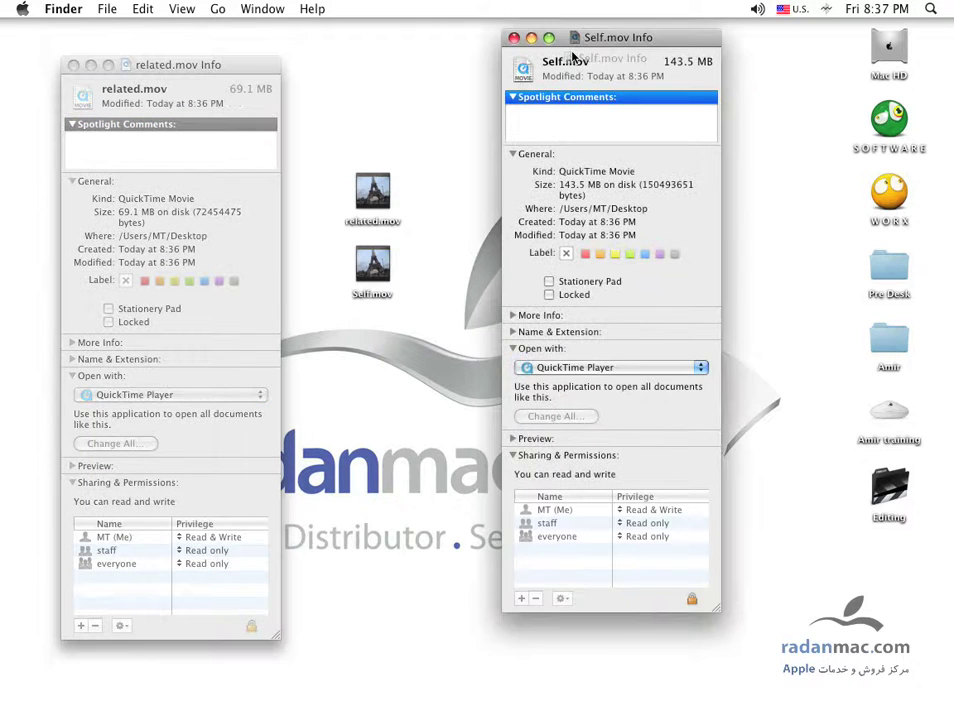
drag(578, 38, 577, 62)
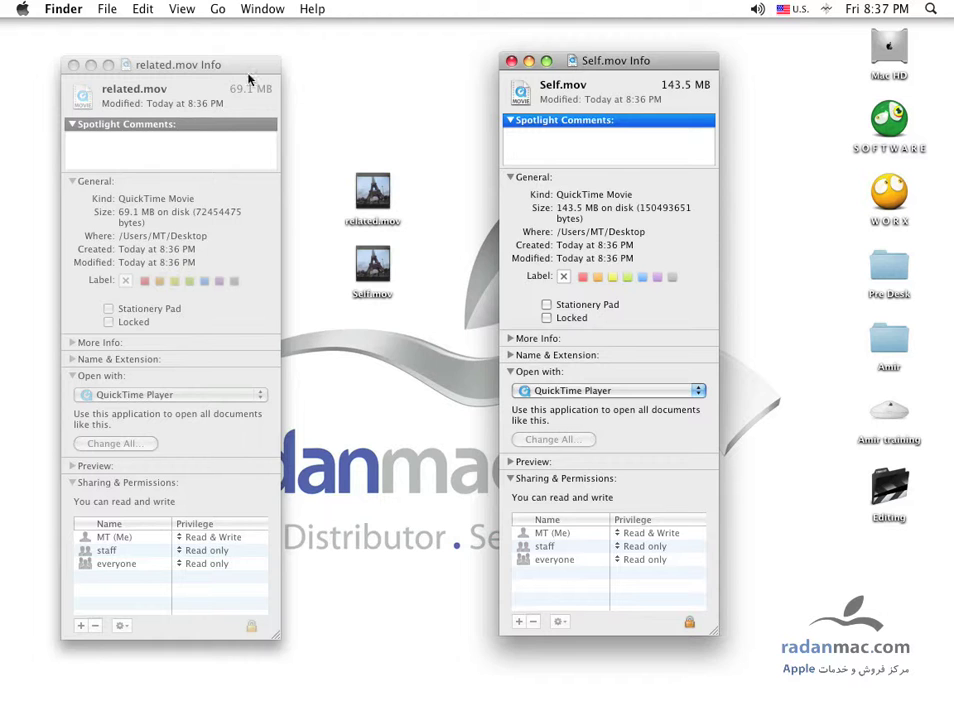
click(243, 63)
drag(664, 60, 662, 75)
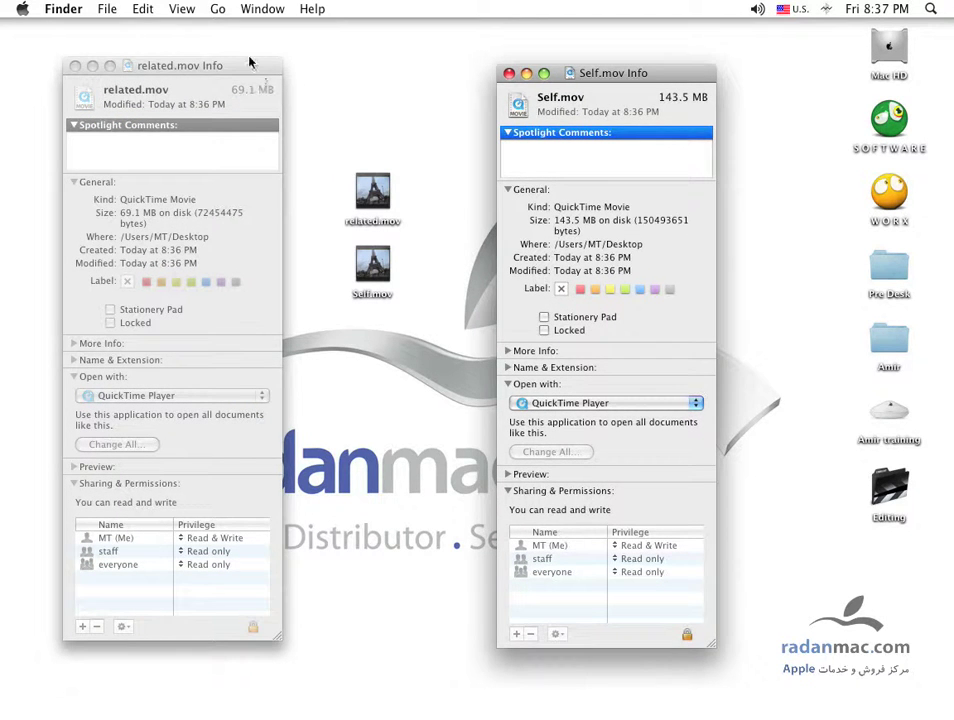
drag(250, 63, 257, 81)
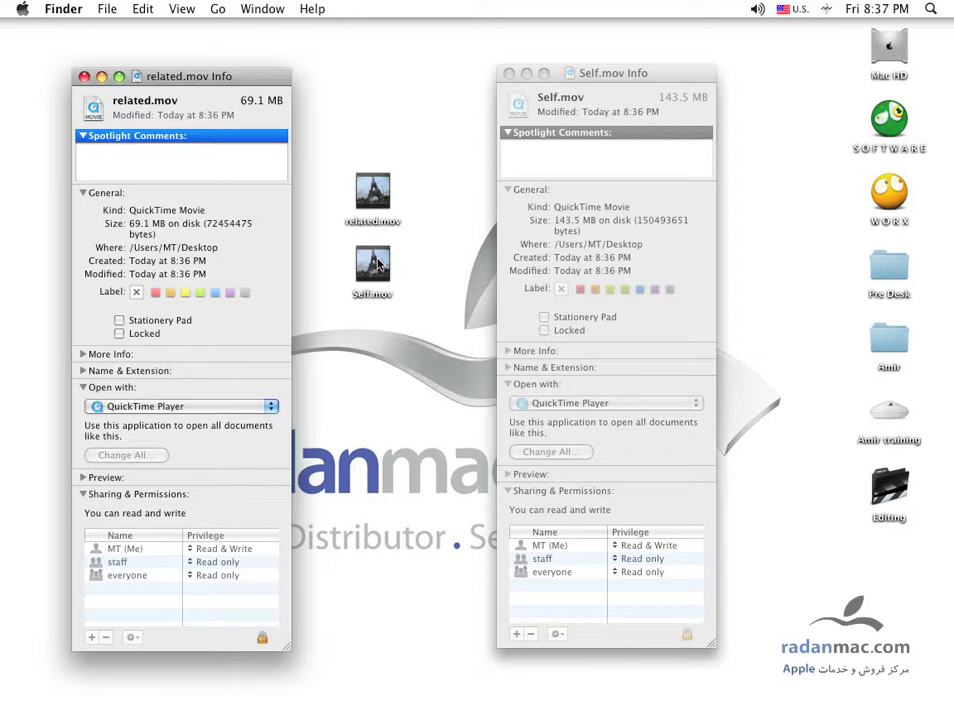
Close the Info windows and reposition the two movie icons on the desktop
key(super+w)
key(super+w)
mouse_move(376, 263)
mouse_down()
mouse_move(595, 190)
mouse_move(496, 190)
mouse_up()
drag(373, 192, 243, 192)
Place Self.mov beside related.mov and launch Toast Titanium from the Applications folder
drag(499, 202, 369, 202)
click(507, 238)
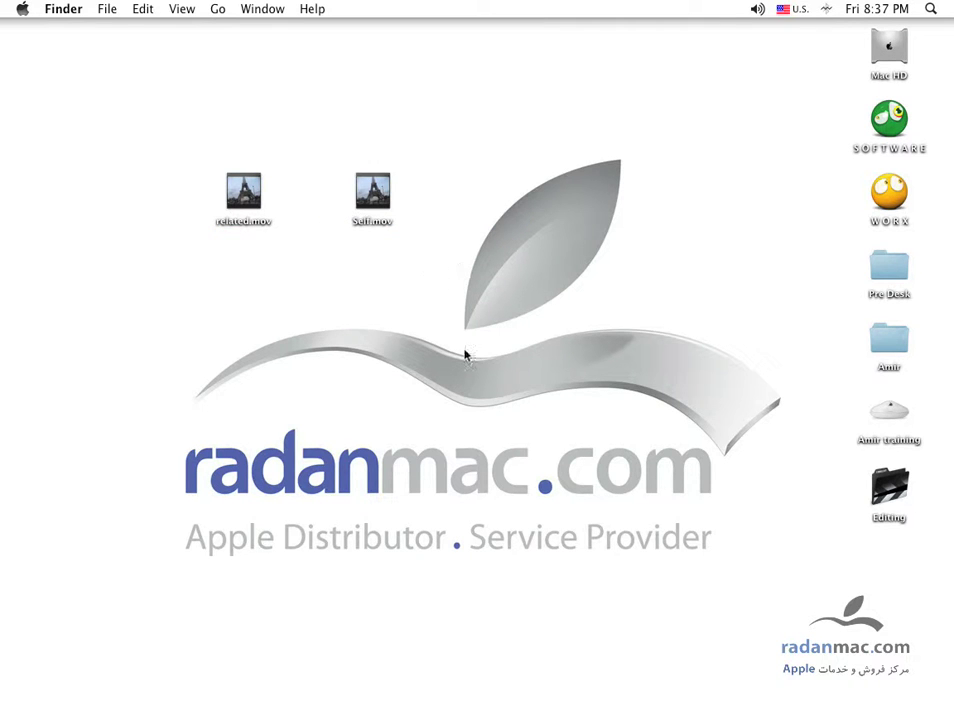
mouse_move(347, 700)
click(292, 655)
key(super+shift+a)
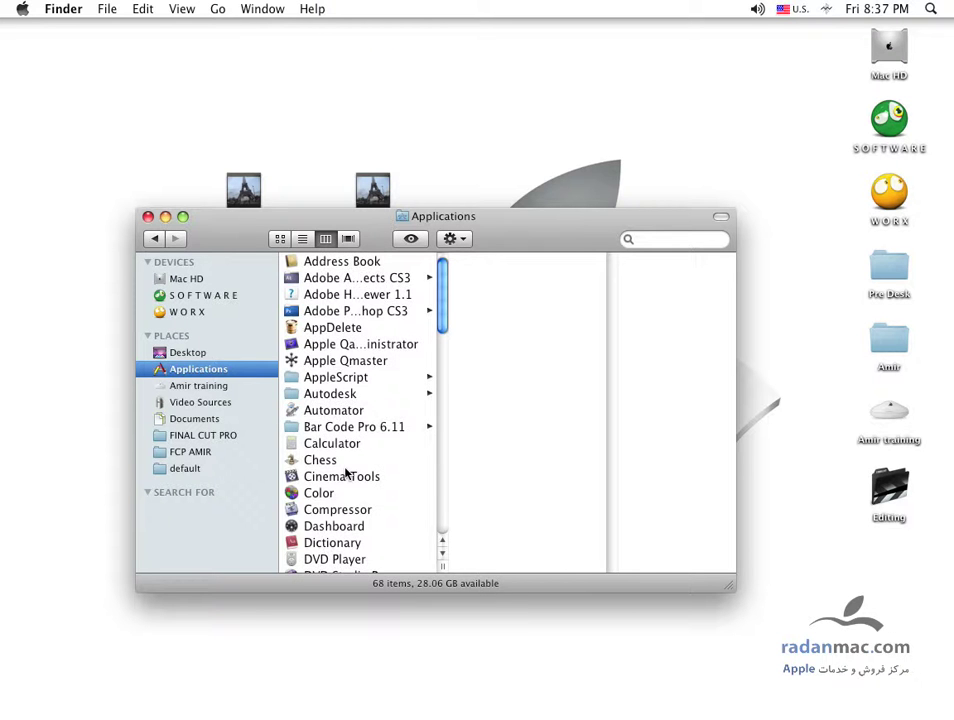
key(t)
key(Down)
key(Down)
key(Down)
key(Up)
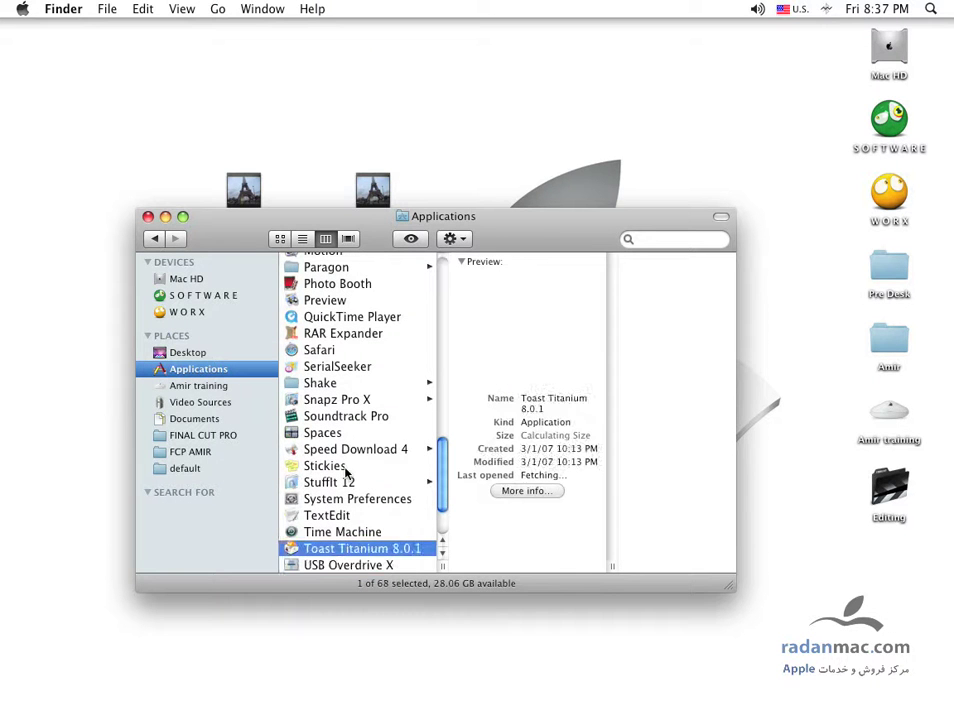
key(super+w)
key(super+Tab)
key(super+shift+Tab)
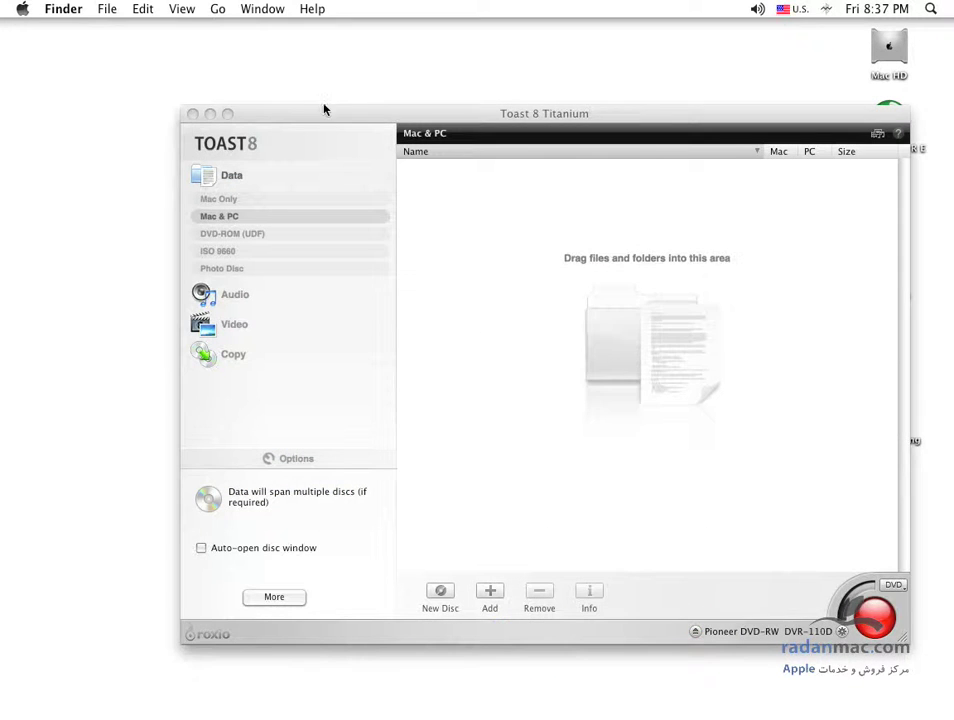
Create a DVD-Video disc in Toast holding related.mov and Self.mov (2 items, 01:18)
drag(324, 108, 521, 148)
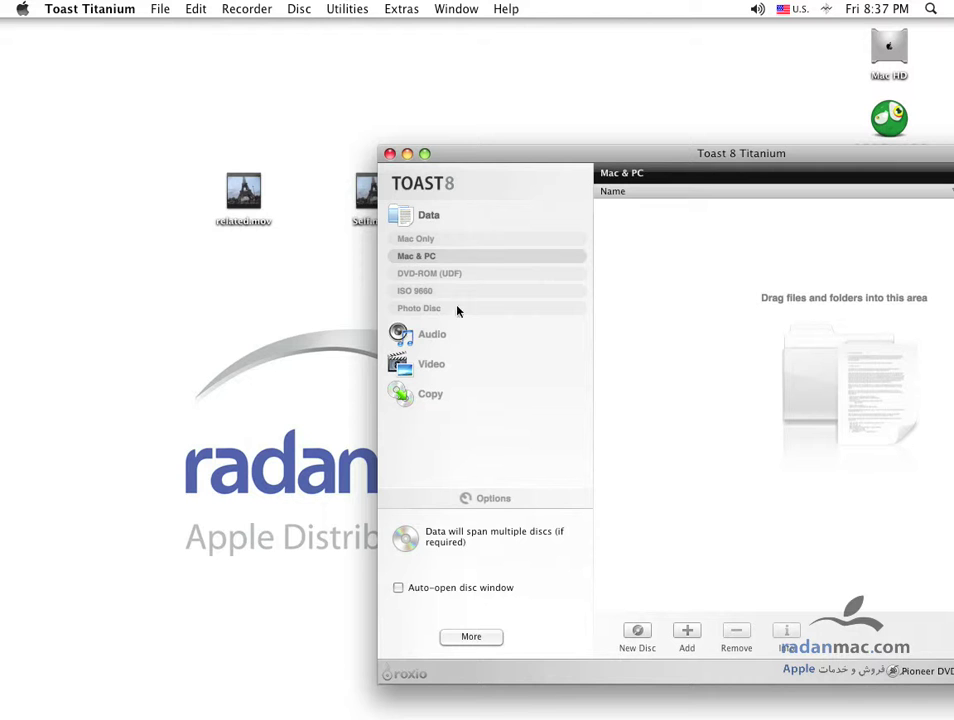
click(437, 371)
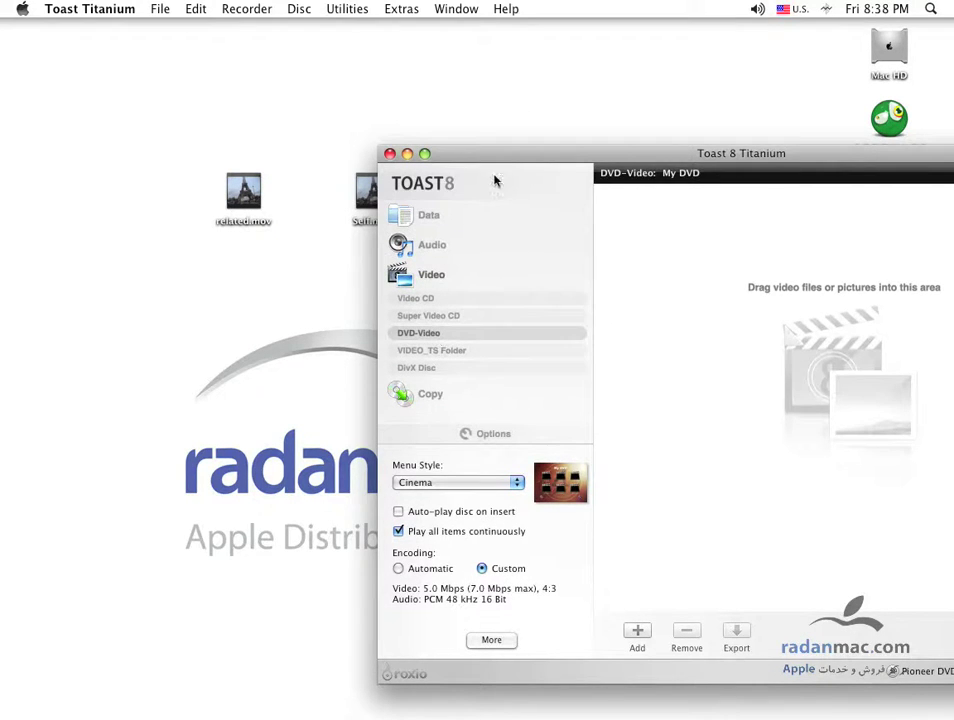
drag(500, 158, 596, 145)
click(235, 199)
drag(235, 199, 786, 275)
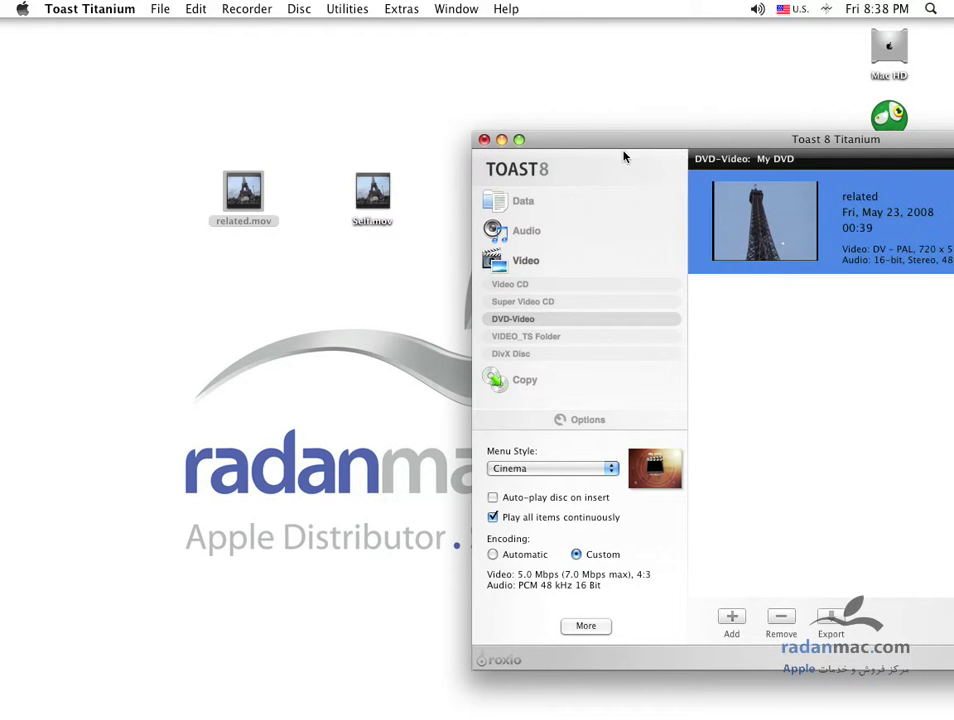
click(830, 362)
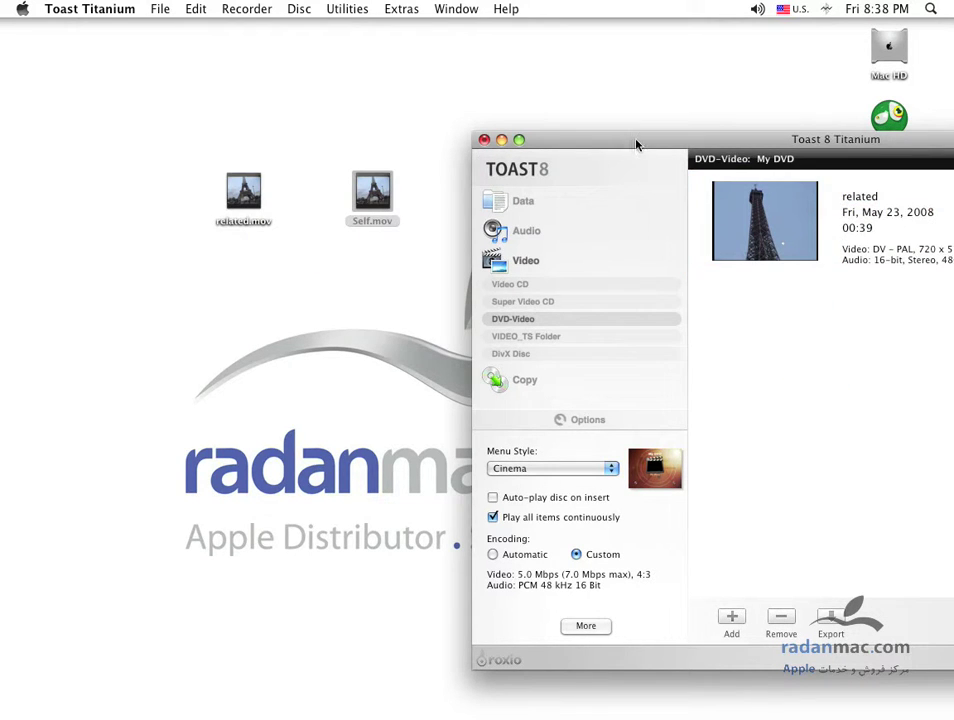
drag(636, 145, 475, 97)
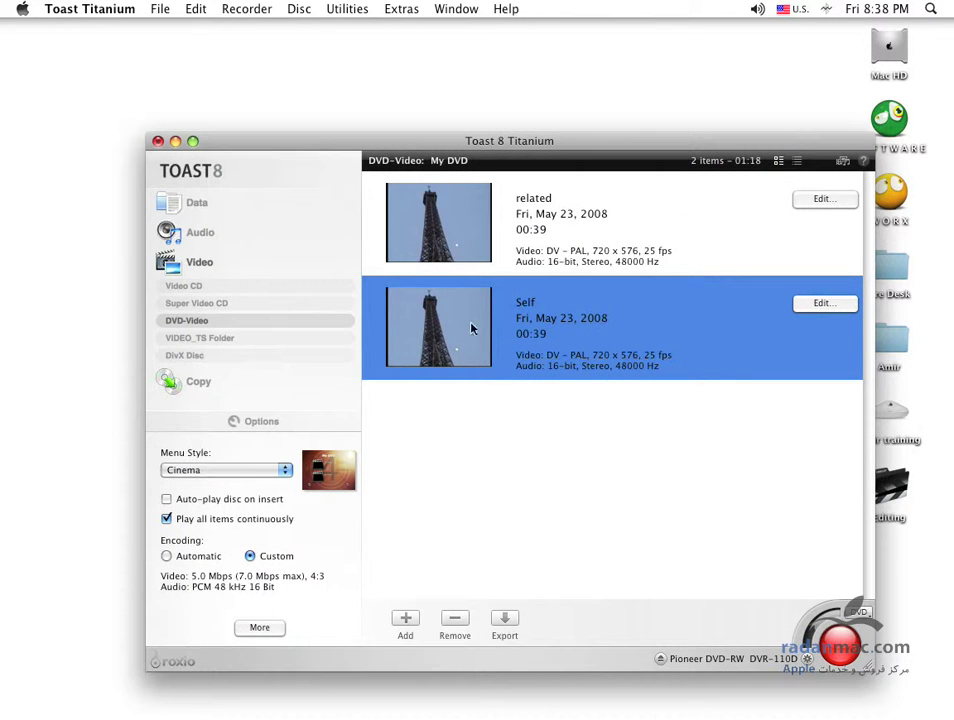
click(444, 249)
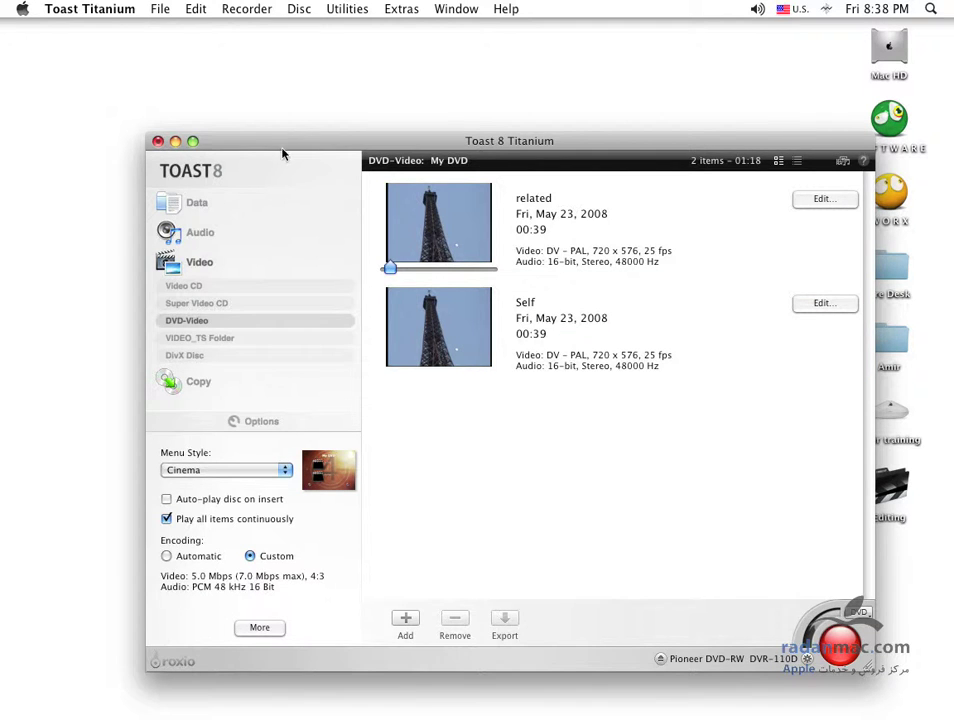
drag(283, 153, 301, 187)
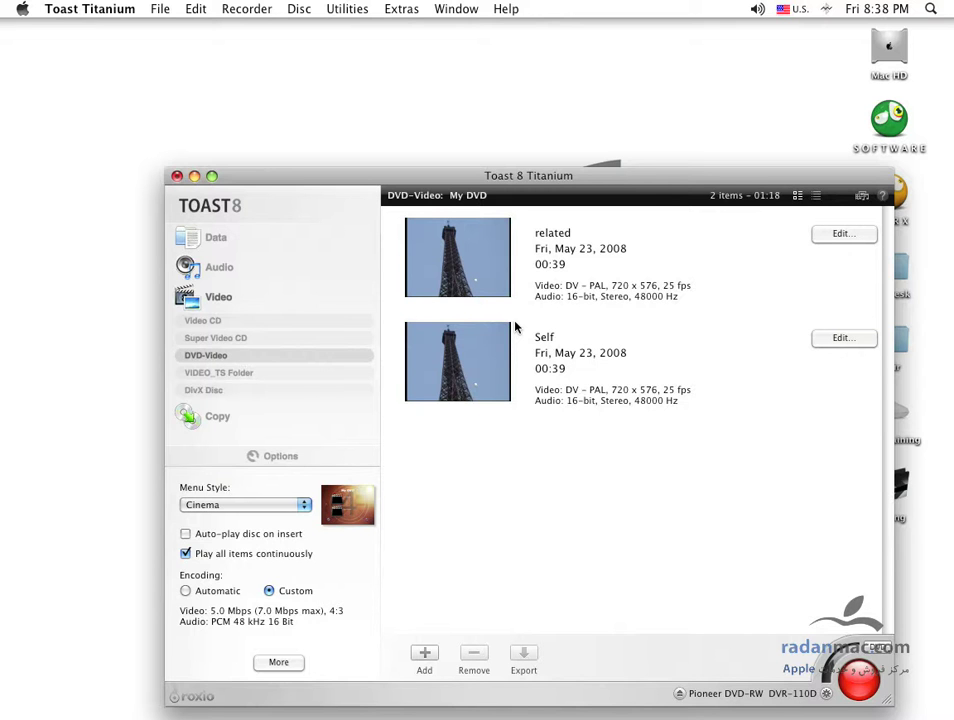
Quit Toast without saving the DVD project, then move Self.mov right and related.mov left
key(super+q)
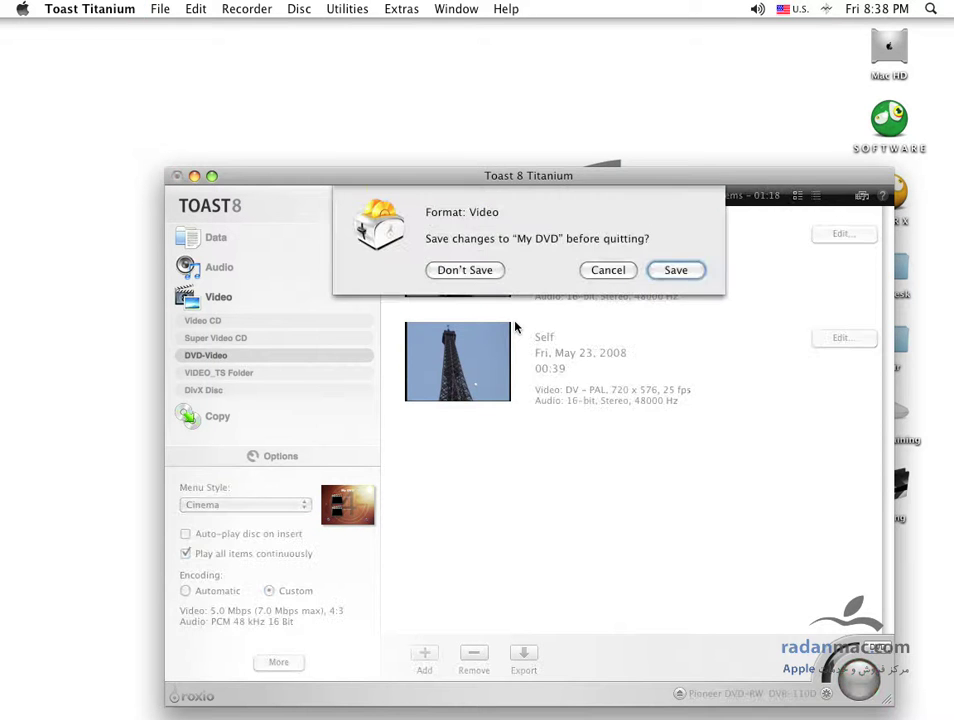
click(485, 274)
drag(381, 198, 769, 198)
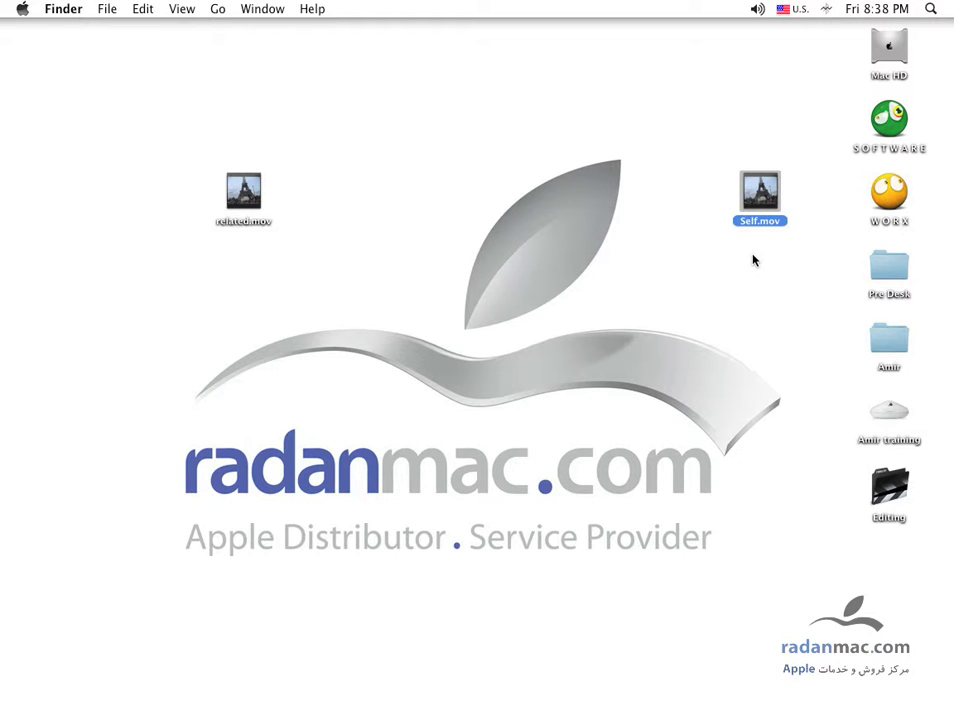
click(306, 234)
click(249, 196)
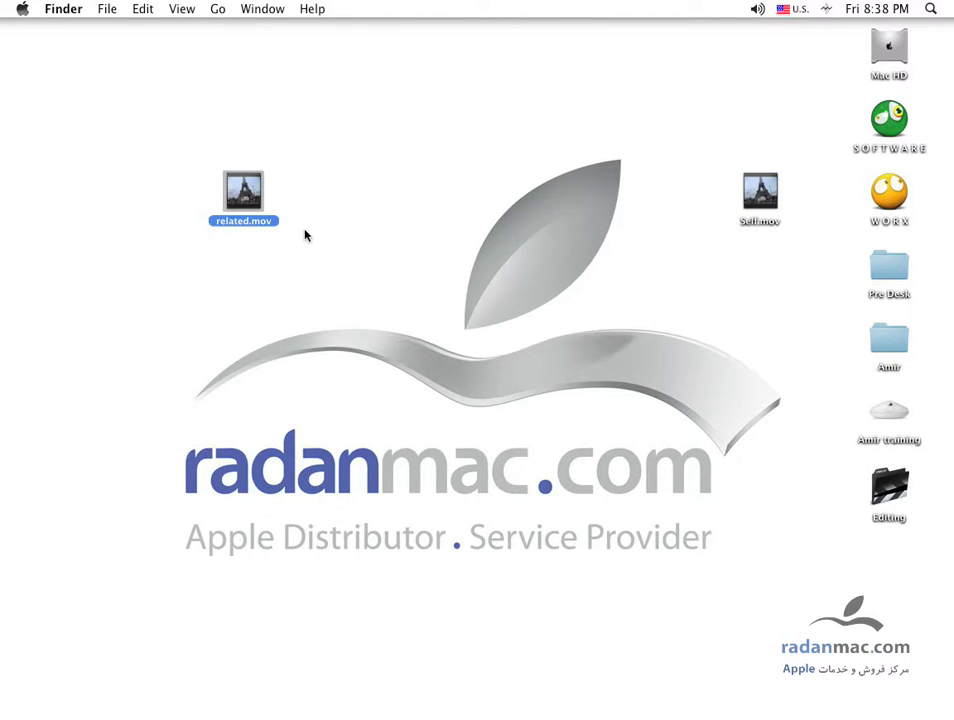
drag(245, 198, 116, 198)
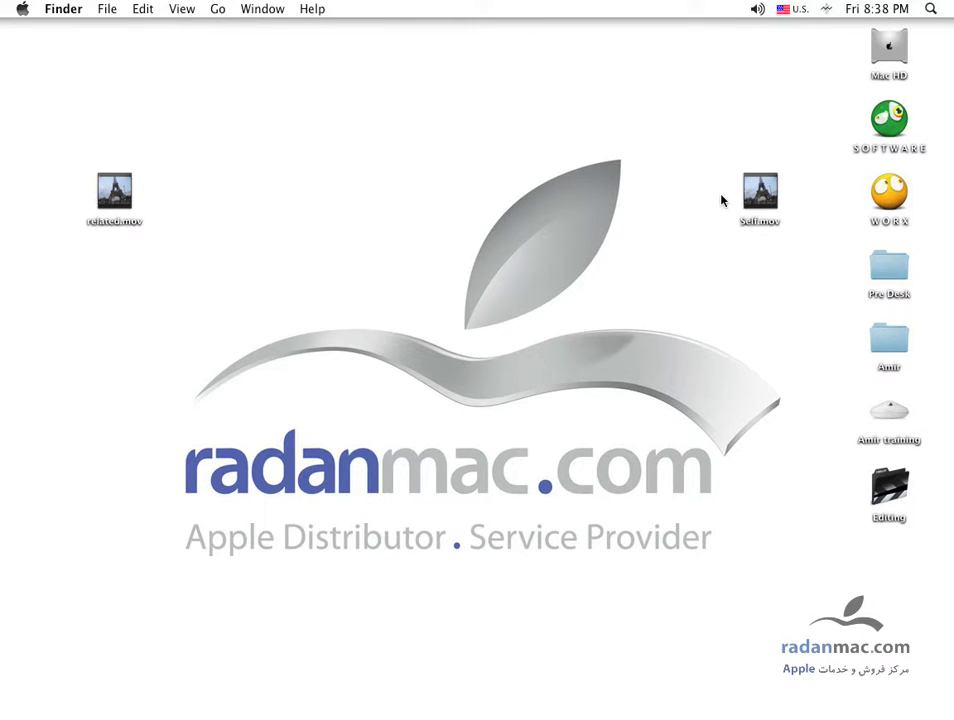
drag(188, 215, 102, 266)
click(113, 263)
drag(113, 193, 294, 235)
Switch to Final Cut Pro and move the P.F. sequence playhead to 01:00:10:17
click(294, 235)
click(243, 195)
key(super+Tab)
key(super+Tab)
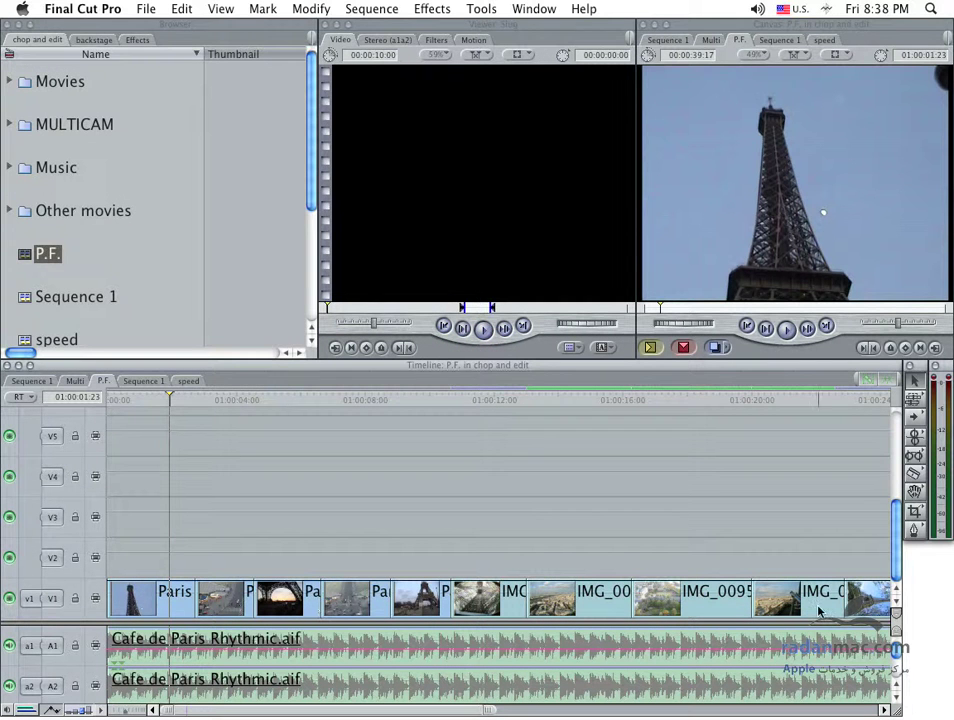
click(150, 598)
click(226, 508)
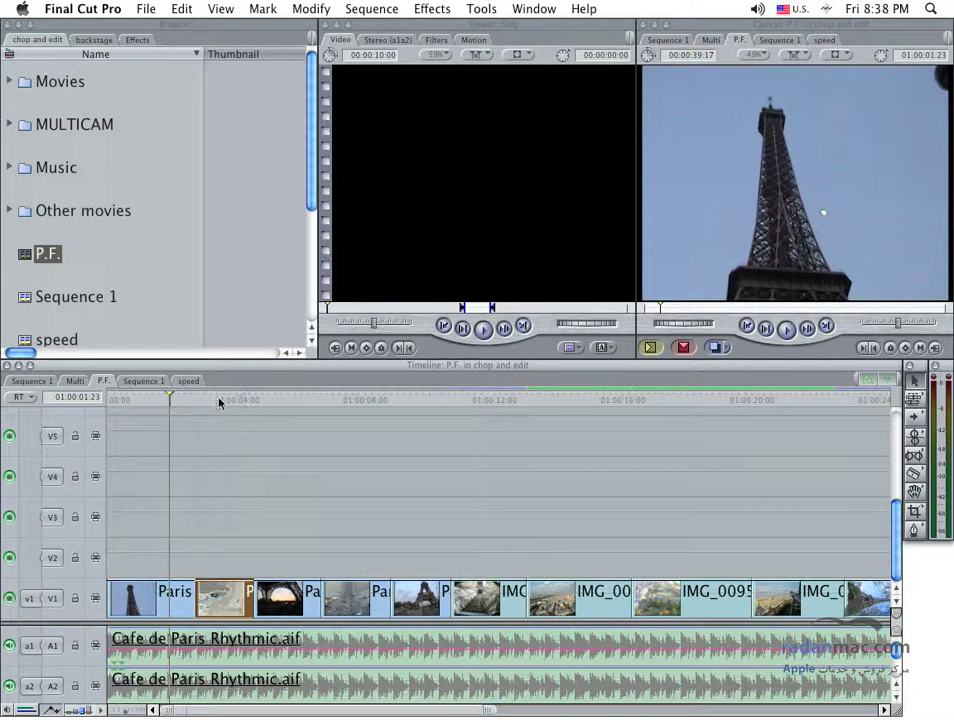
drag(219, 399, 437, 420)
click(385, 506)
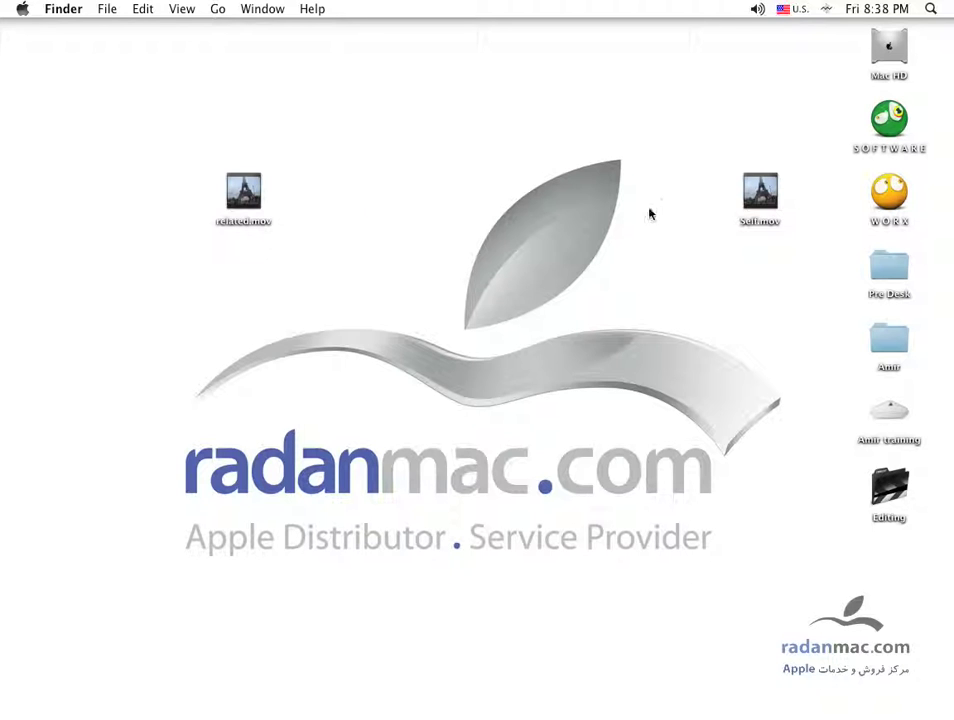
Place Self.mov directly beneath related.mov on the Finder desktop
drag(760, 198, 418, 222)
drag(365, 205, 458, 207)
mouse_move(378, 208)
mouse_down()
mouse_move(636, 209)
mouse_move(243, 265)
mouse_move(365, 275)
mouse_up()
click(388, 268)
drag(243, 265, 407, 273)
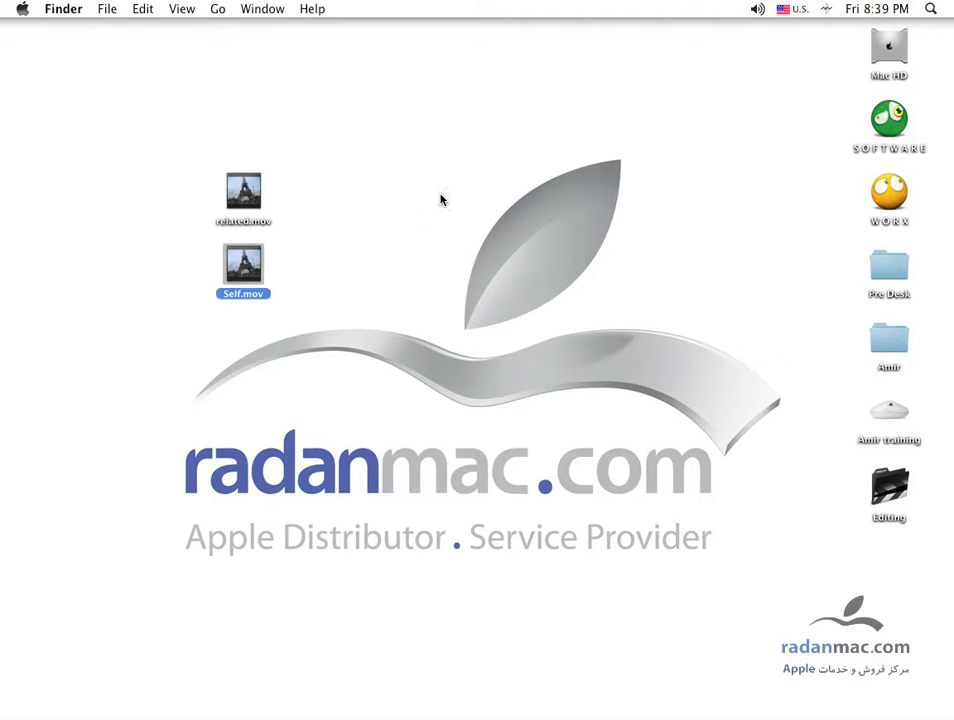
Select and deselect related.mov on the desktop, then switch to Finder
click(258, 186)
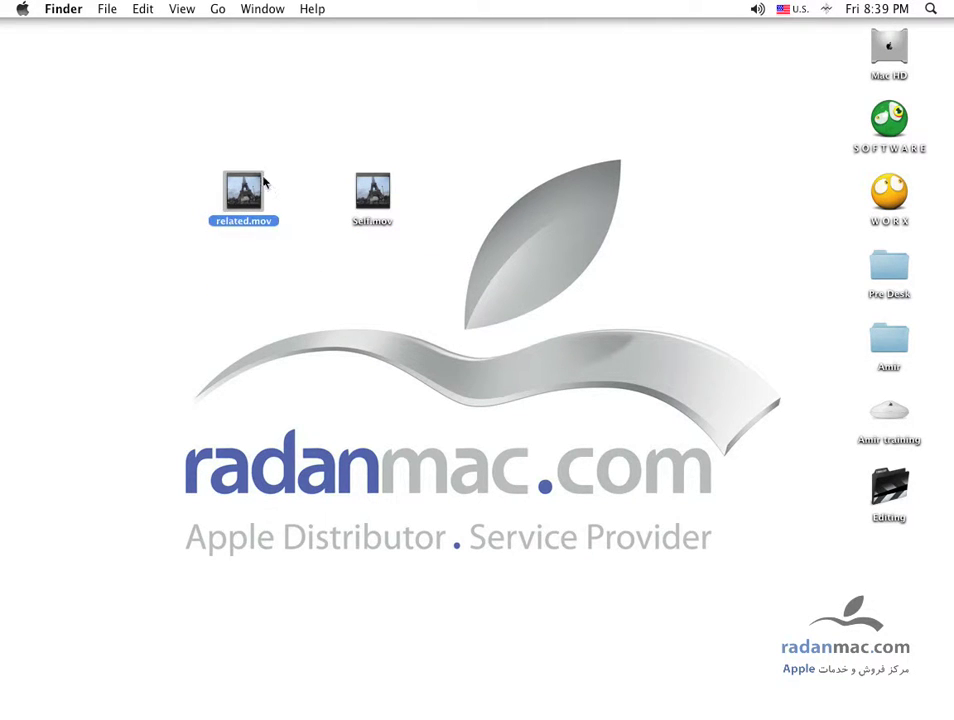
click(271, 256)
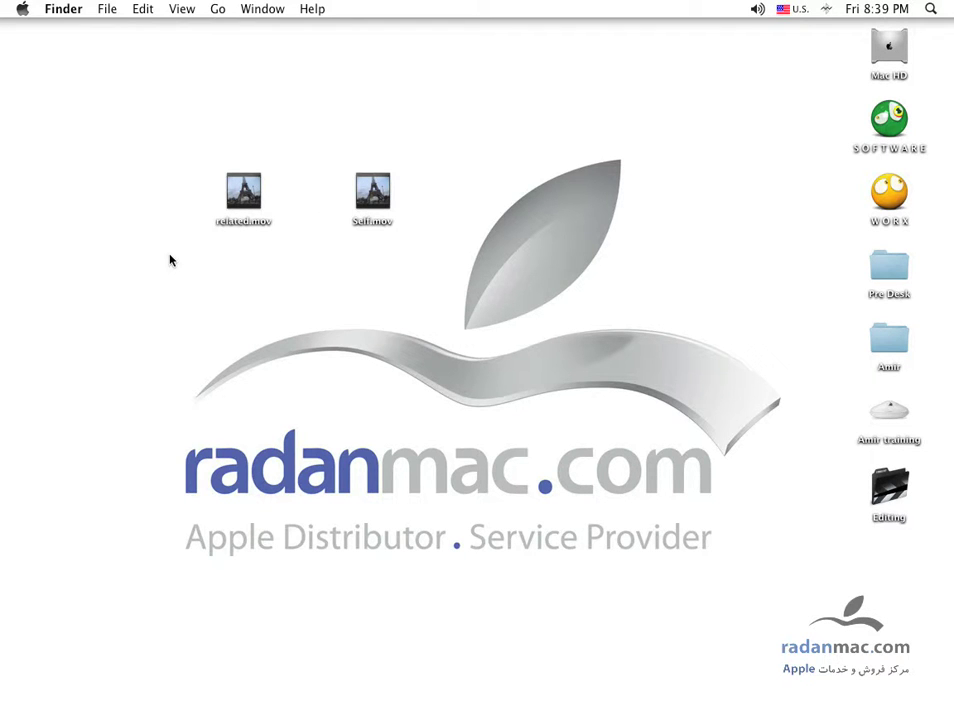
key(super+Tab)
key(super+shift+Tab)
Launch Compressor from the Applications folder, opening an empty Untitled batch
key(super+shift+a)
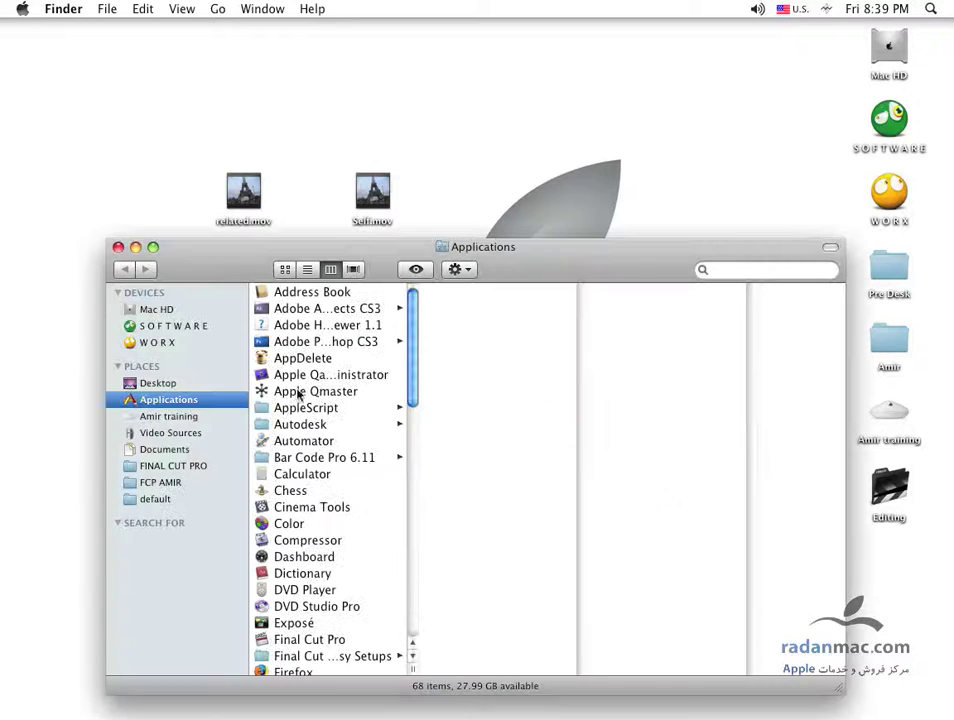
text(com)
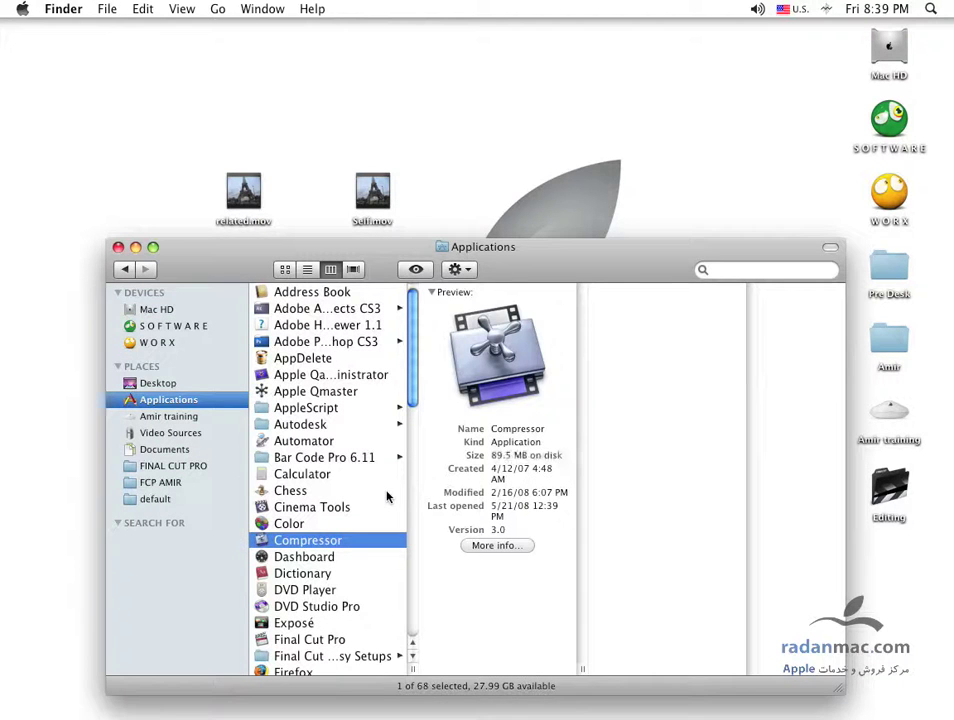
click(558, 262)
key(super+o)
key(super+w)
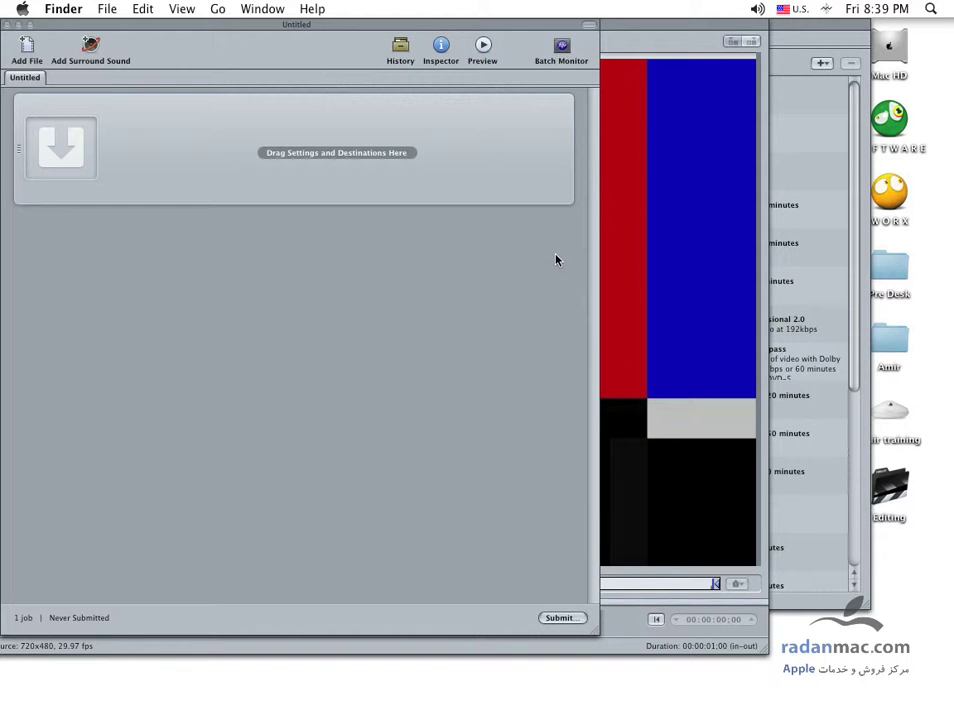
Move the Untitled batch and Preview windows down and aside to uncover the desktop
click(222, 26)
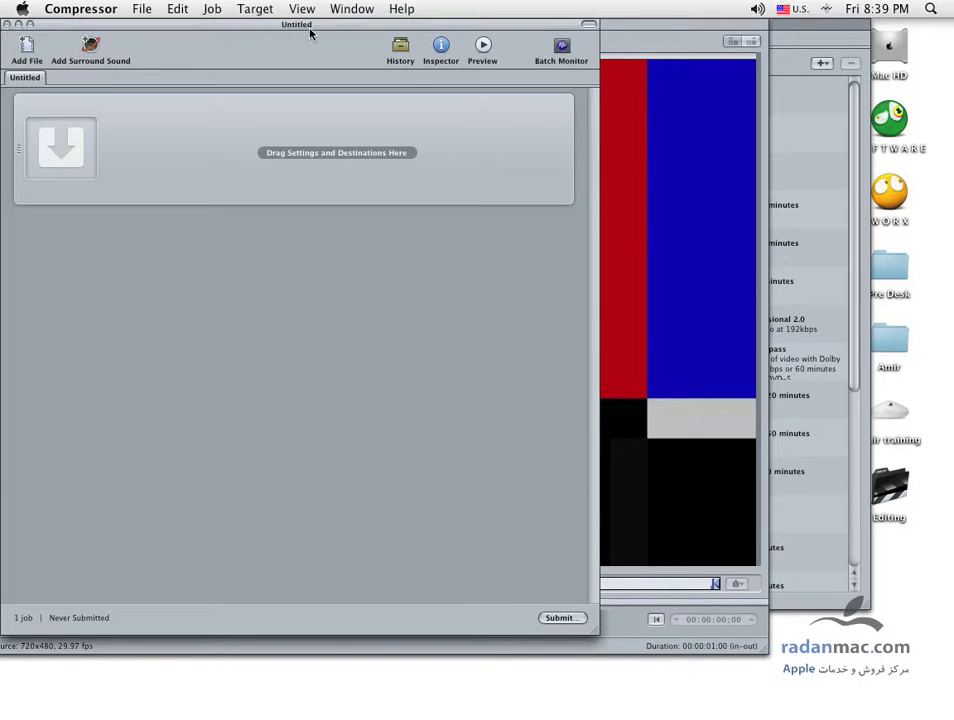
drag(310, 30, 426, 82)
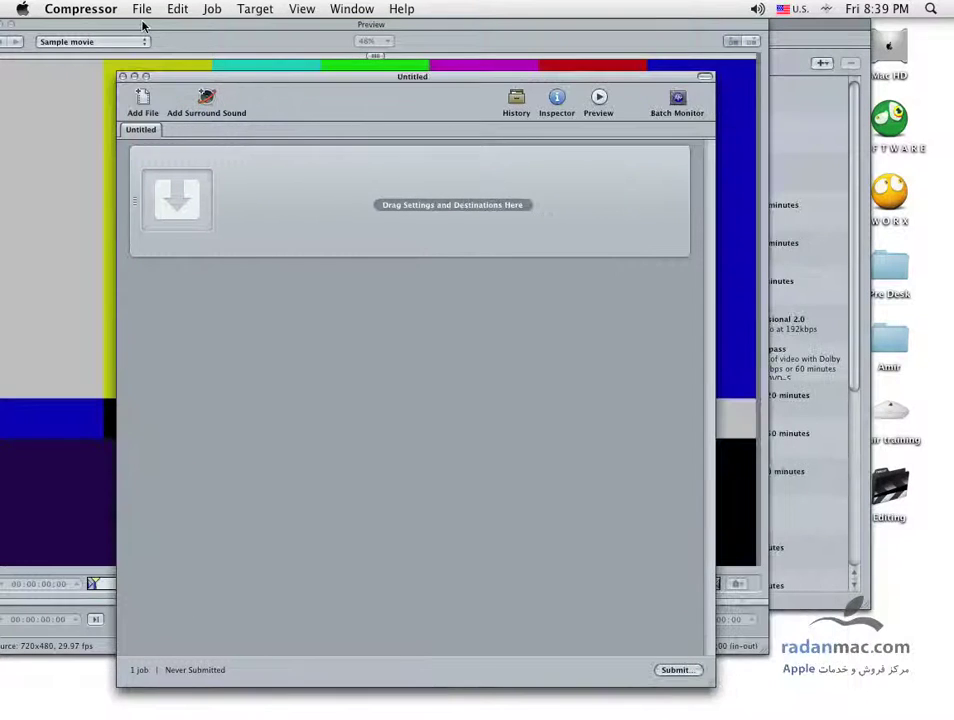
click(297, 29)
drag(55, 32, 729, 126)
mouse_move(398, 75)
mouse_down()
mouse_move(344, 310)
mouse_move(369, 285)
mouse_up()
Select related.mov and Self.mov on the desktop, keeping Self.mov in its original spot
click(255, 203)
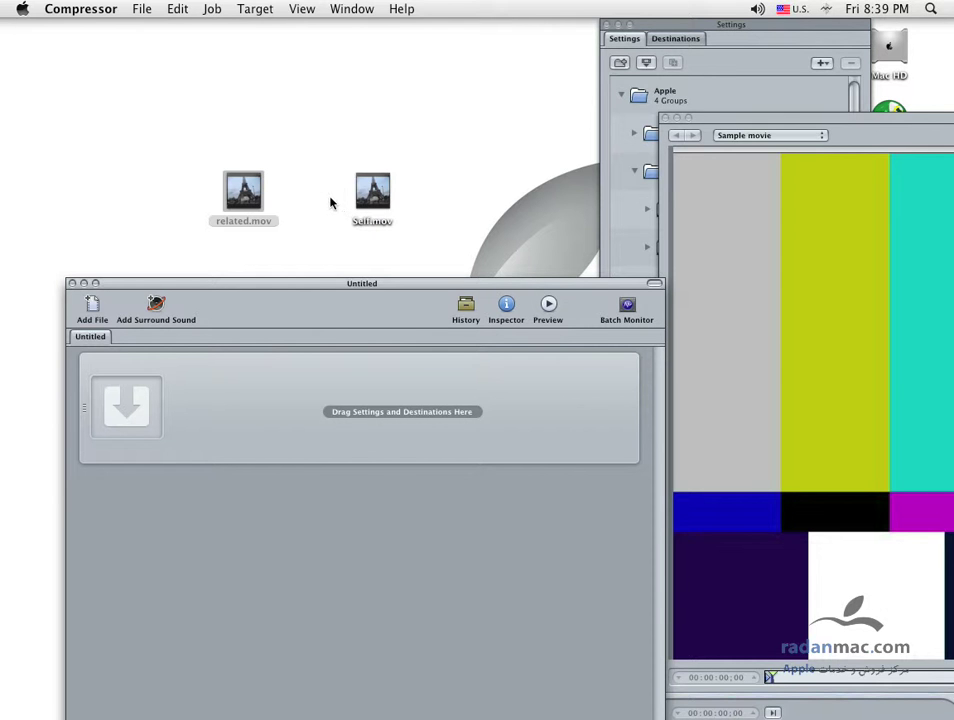
click(321, 141)
click(376, 200)
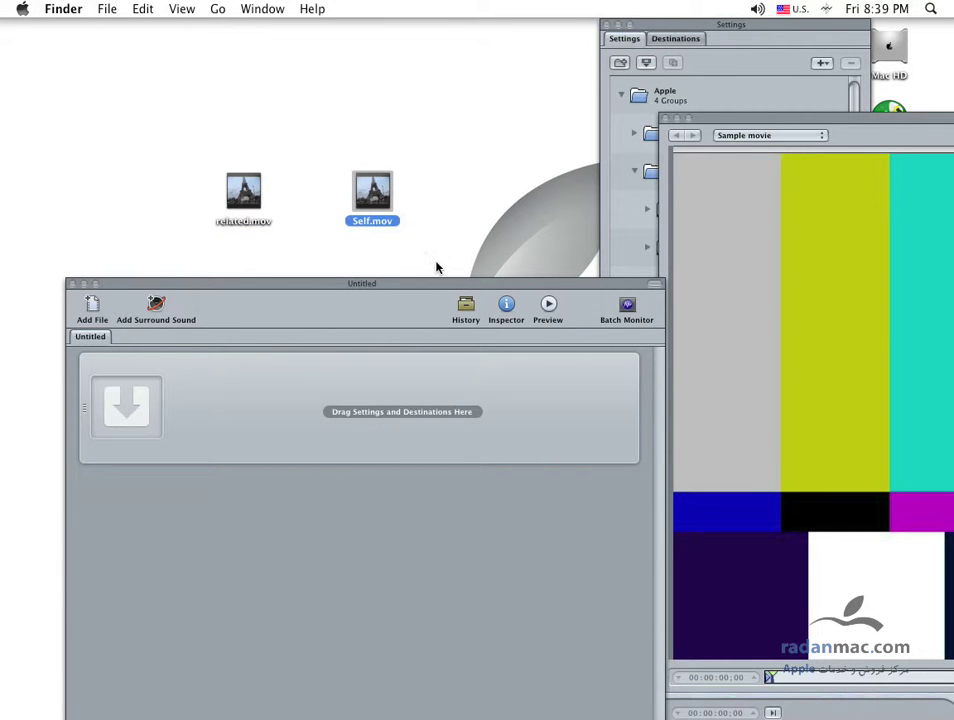
mouse_move(370, 195)
mouse_down()
mouse_move(352, 218)
mouse_move(372, 206)
mouse_up()
click(431, 215)
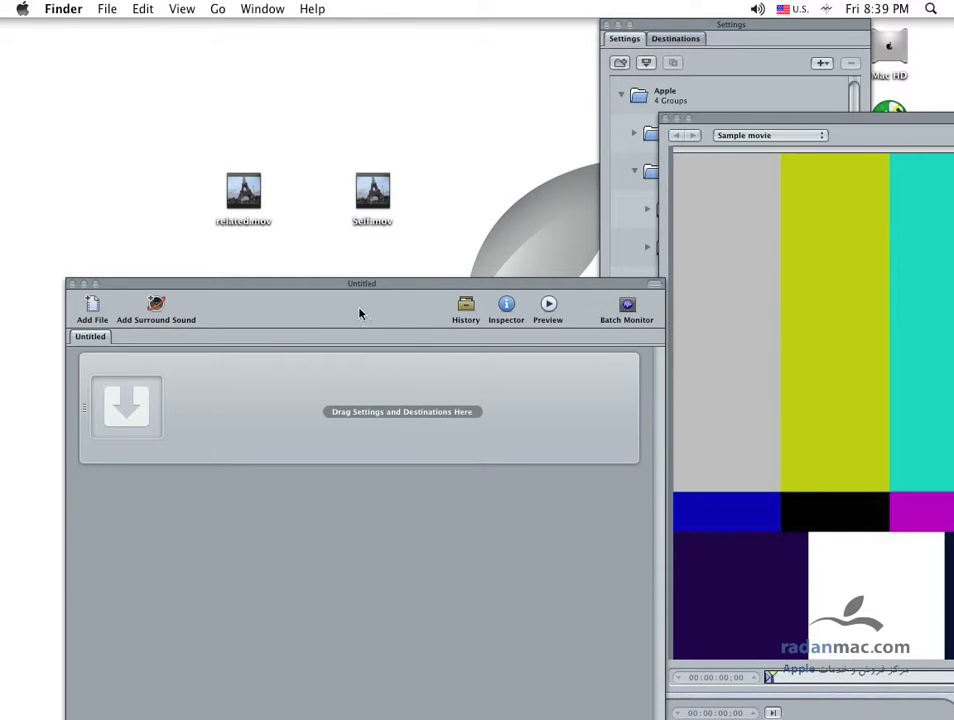
Hide Compressor with Cmd-H, then leave only Self.mov selected on the desktop
drag(381, 283, 364, 64)
key(super+h)
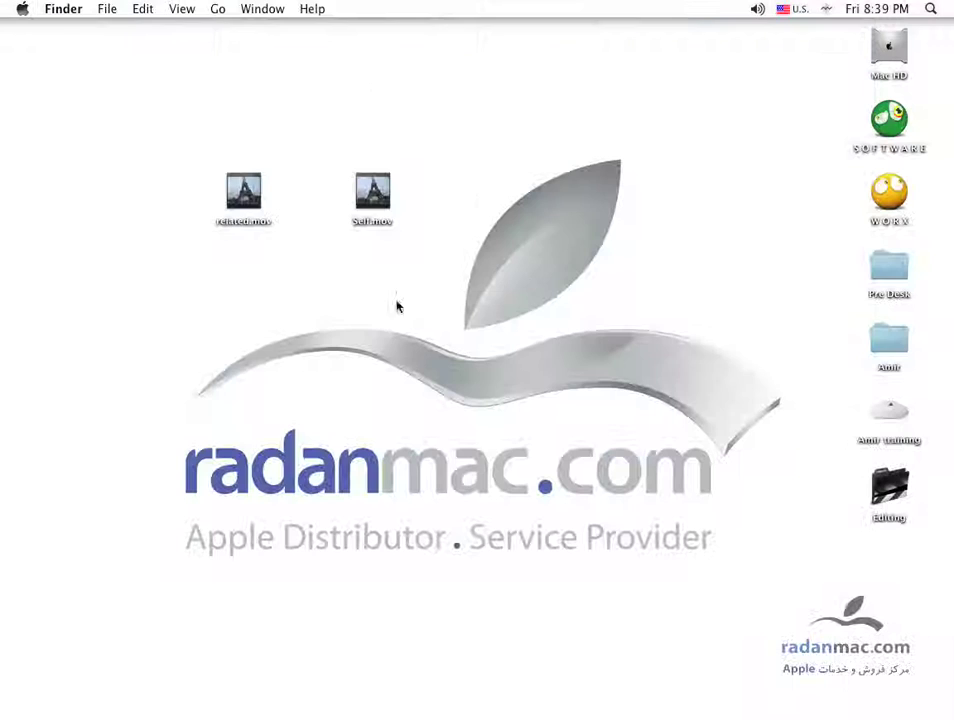
drag(200, 160, 403, 252)
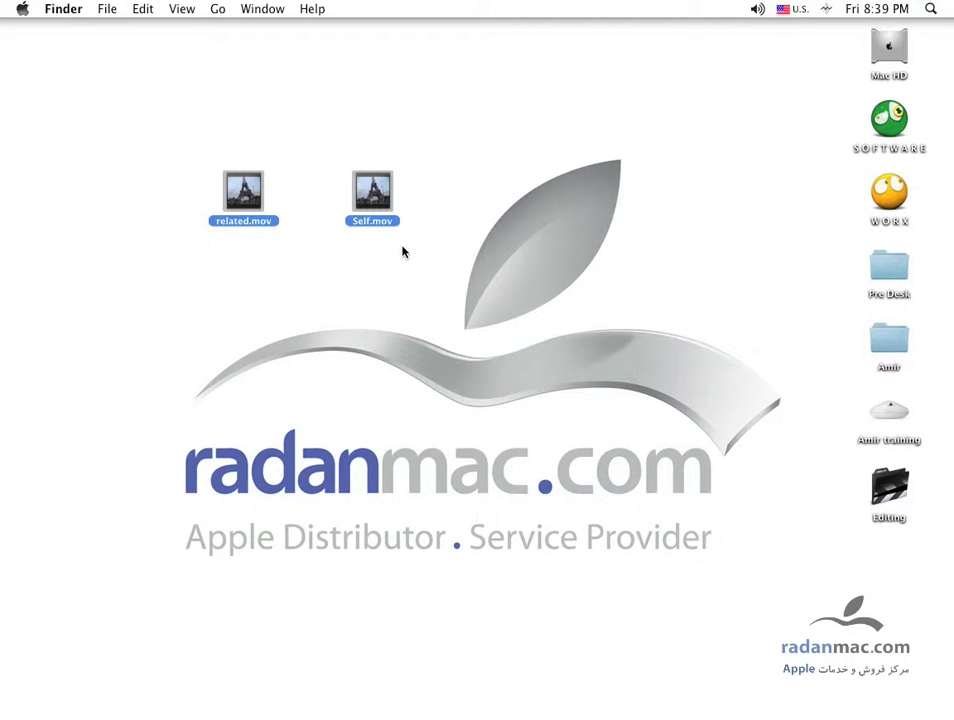
super+click(272, 224)
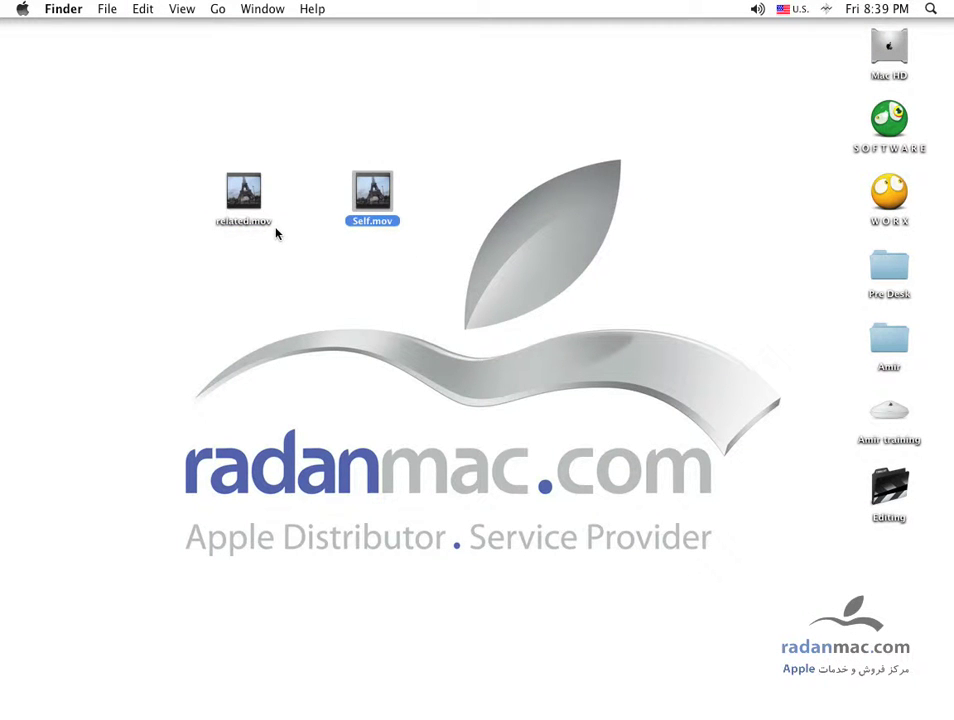